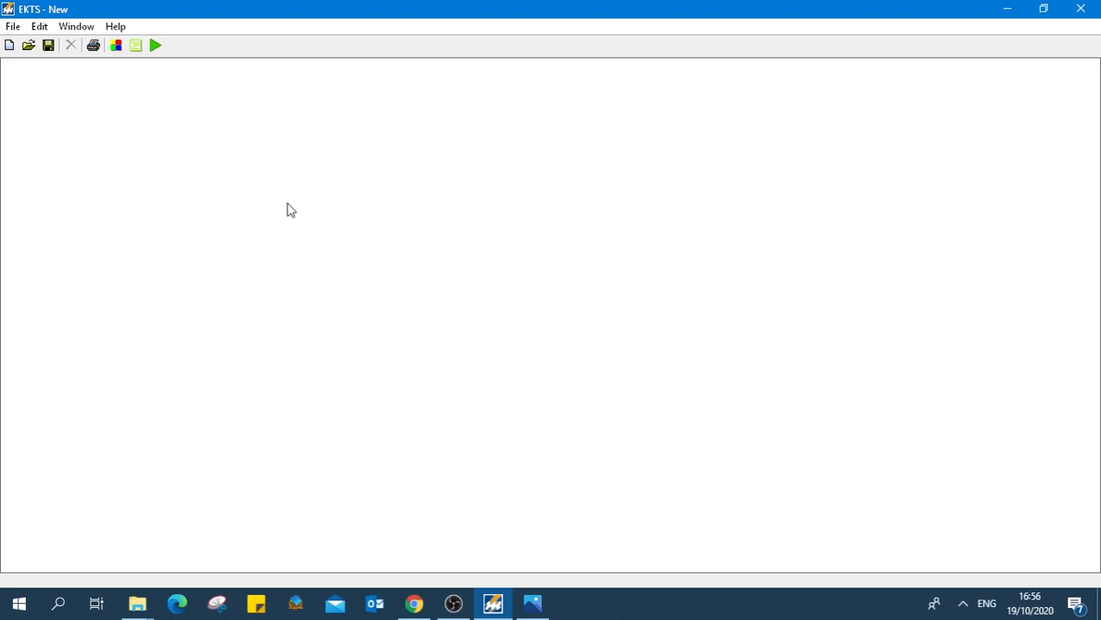
Open the component library and expand its AC power supplies, components and induction motors categories
left_click(118, 47)
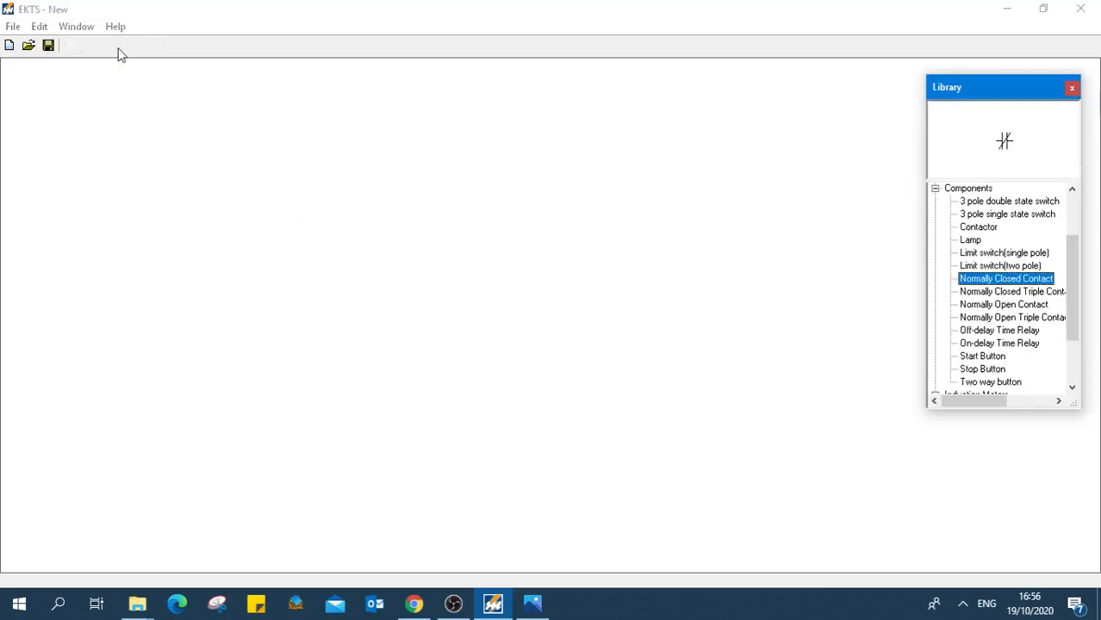
left_click(935, 190)
left_click(936, 189)
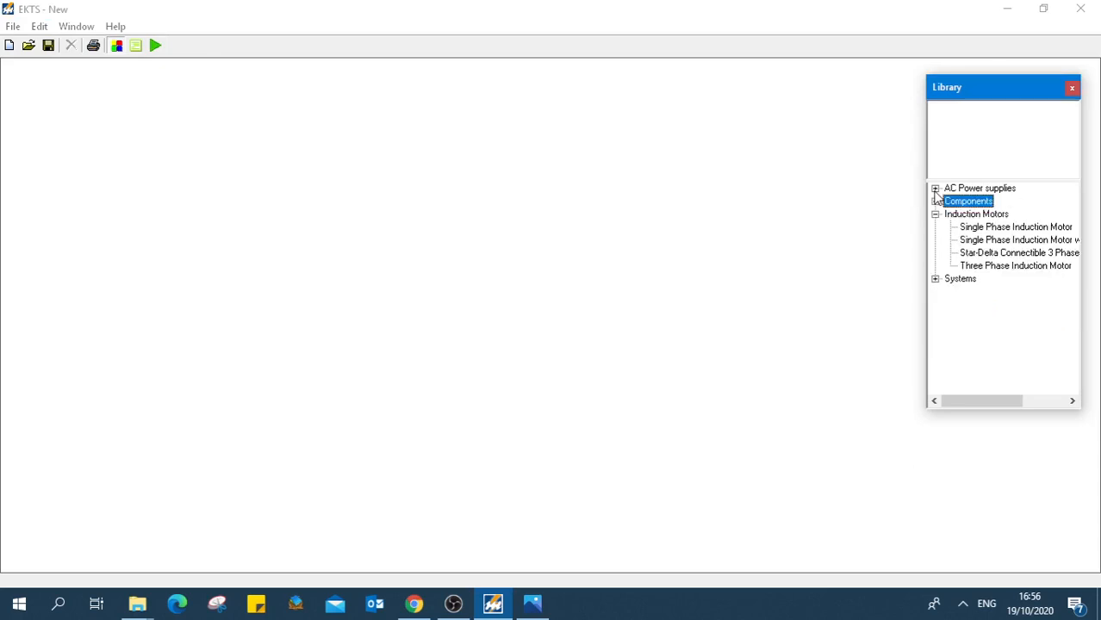
left_click(935, 214)
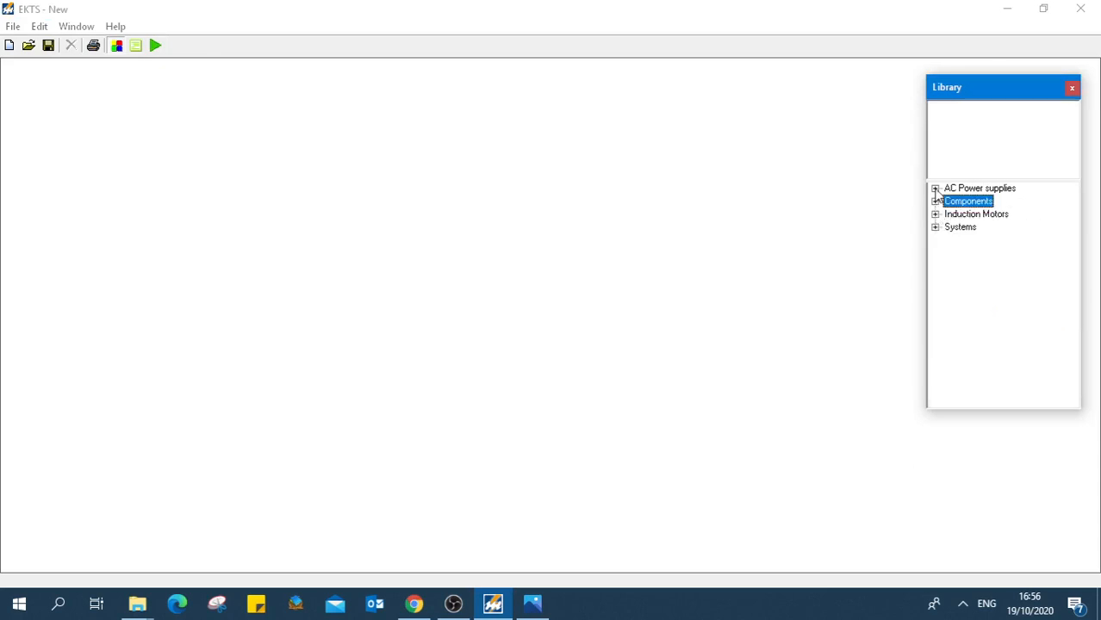
left_click(935, 188)
left_click(936, 263)
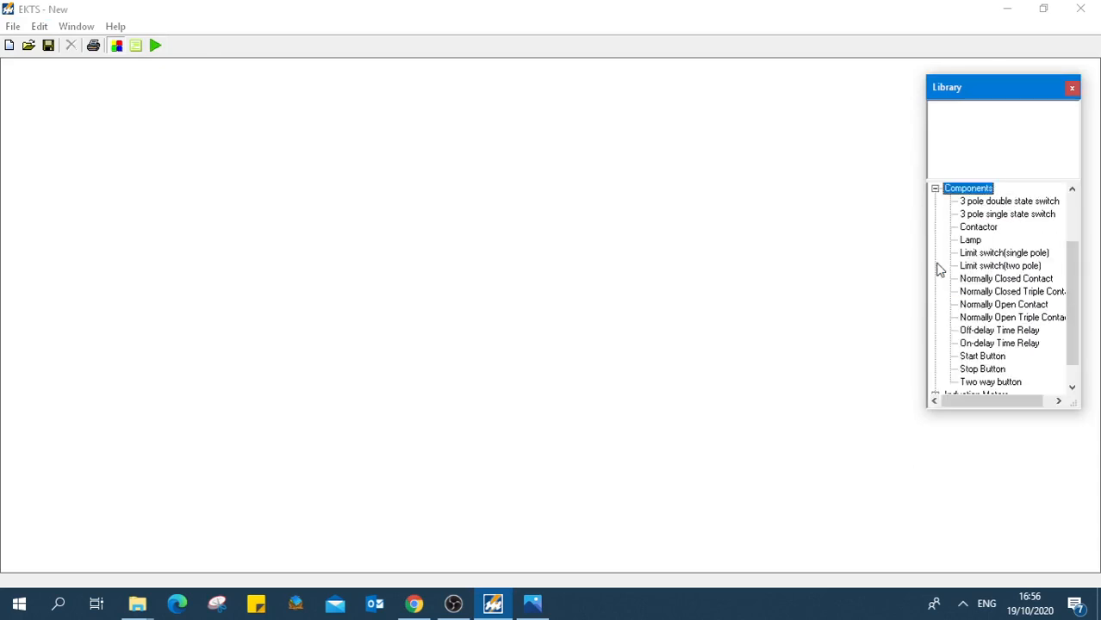
left_click_drag(1077, 335, 1073, 377)
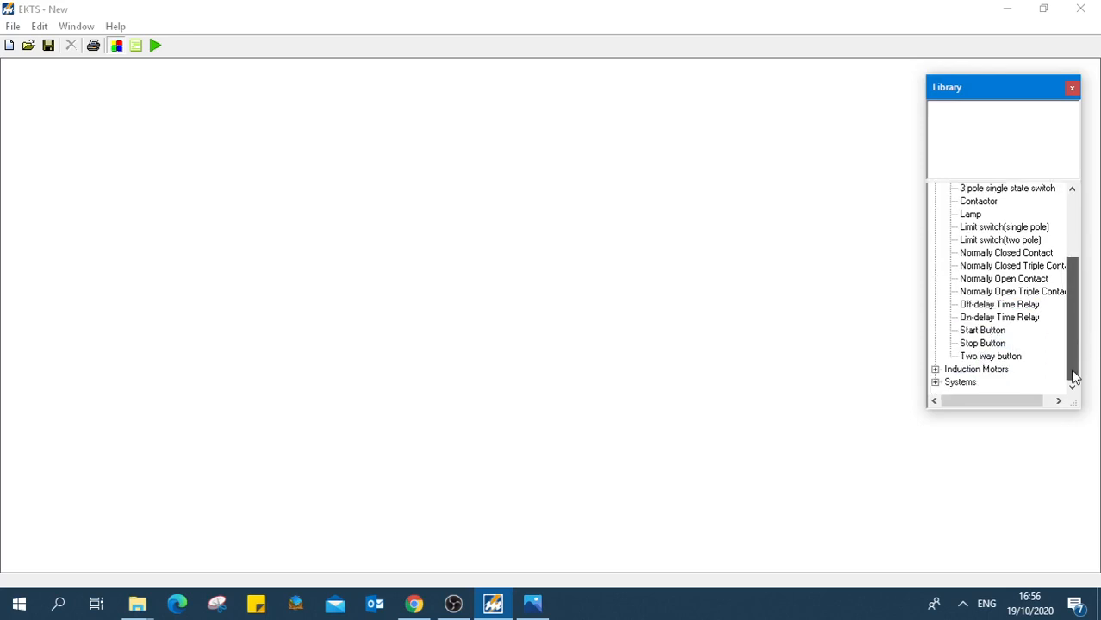
left_click(935, 368)
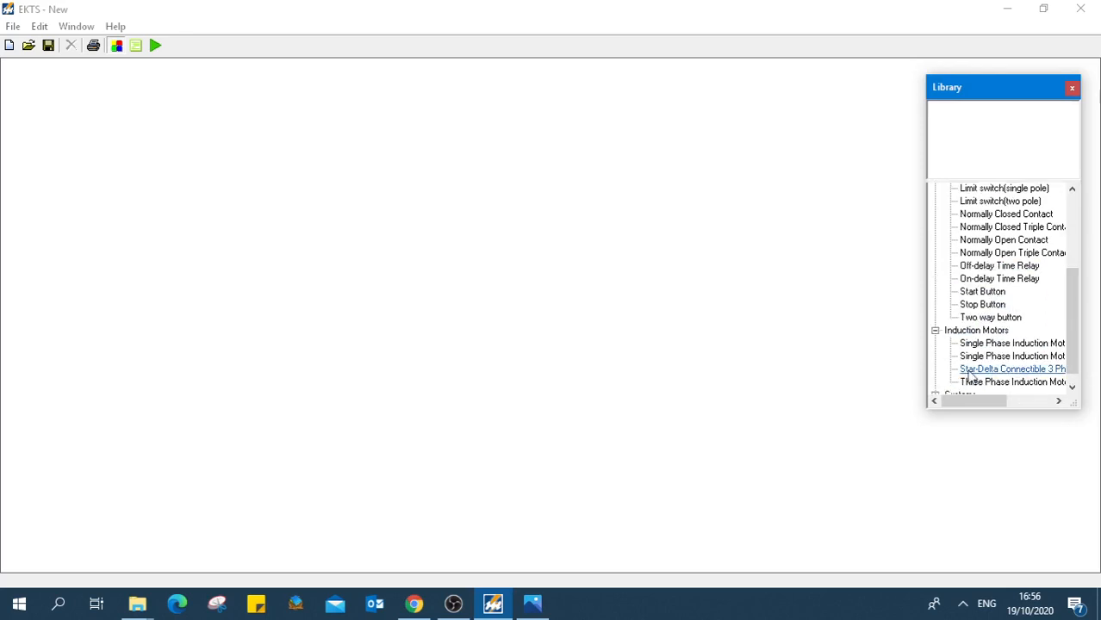
Compare the star-delta and three-phase motor symbols, and place a Three Phase Induction Motor in the lower-left area of the drawing
left_click(988, 384)
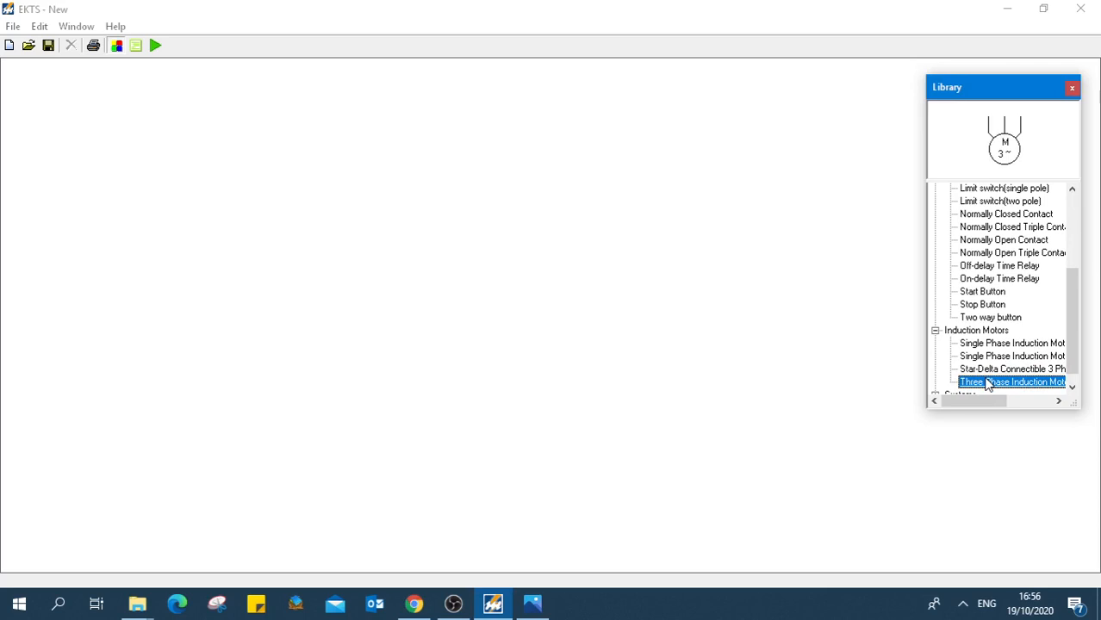
left_click(993, 371)
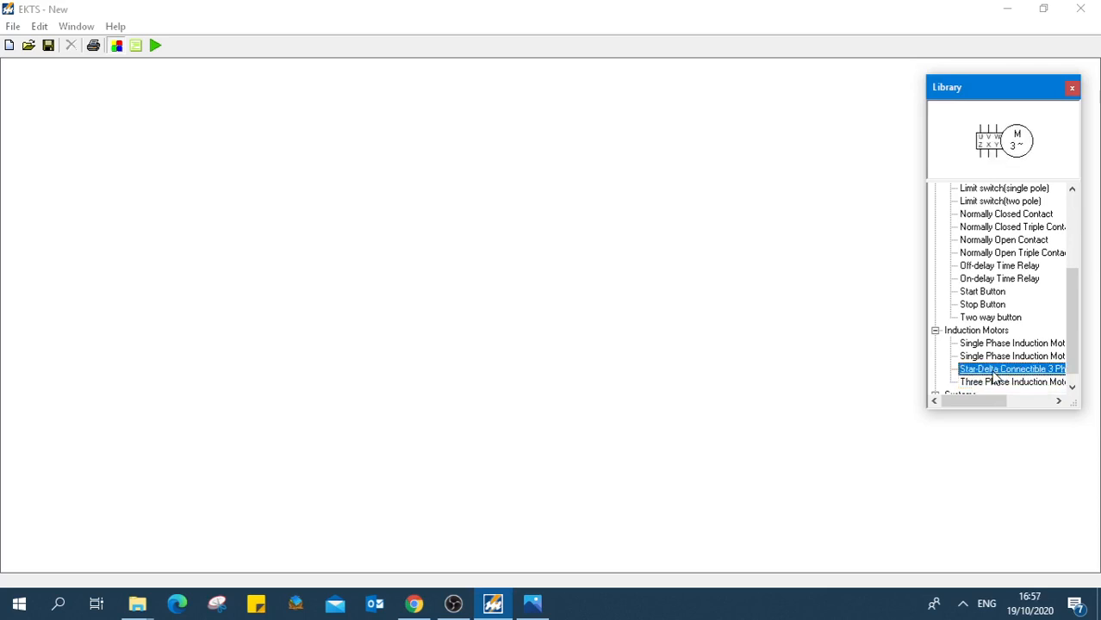
left_click(994, 383)
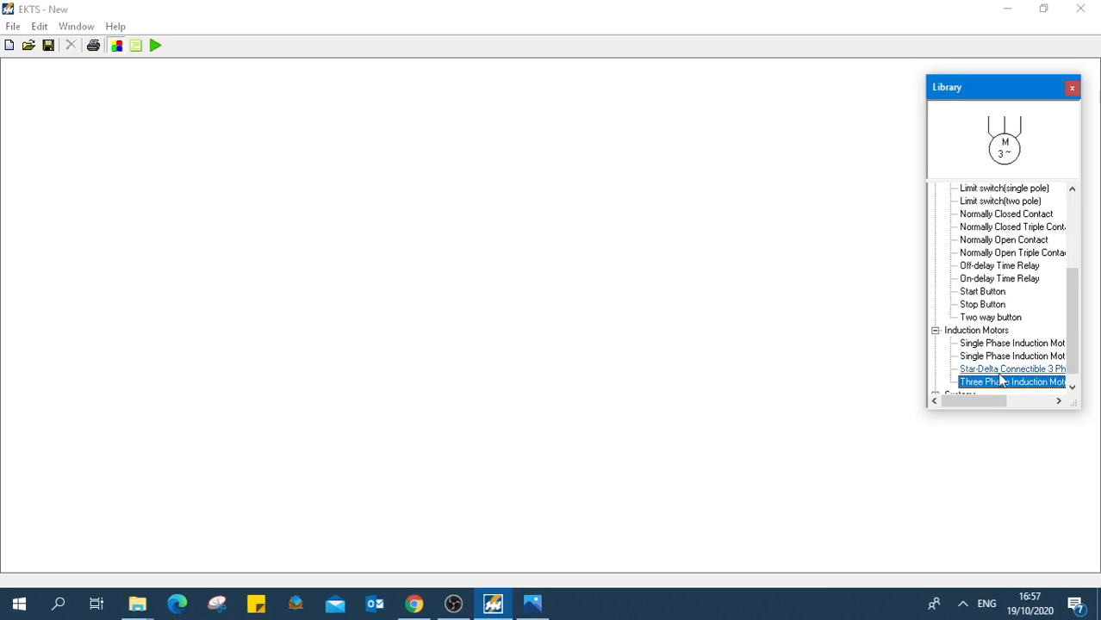
left_click(999, 370)
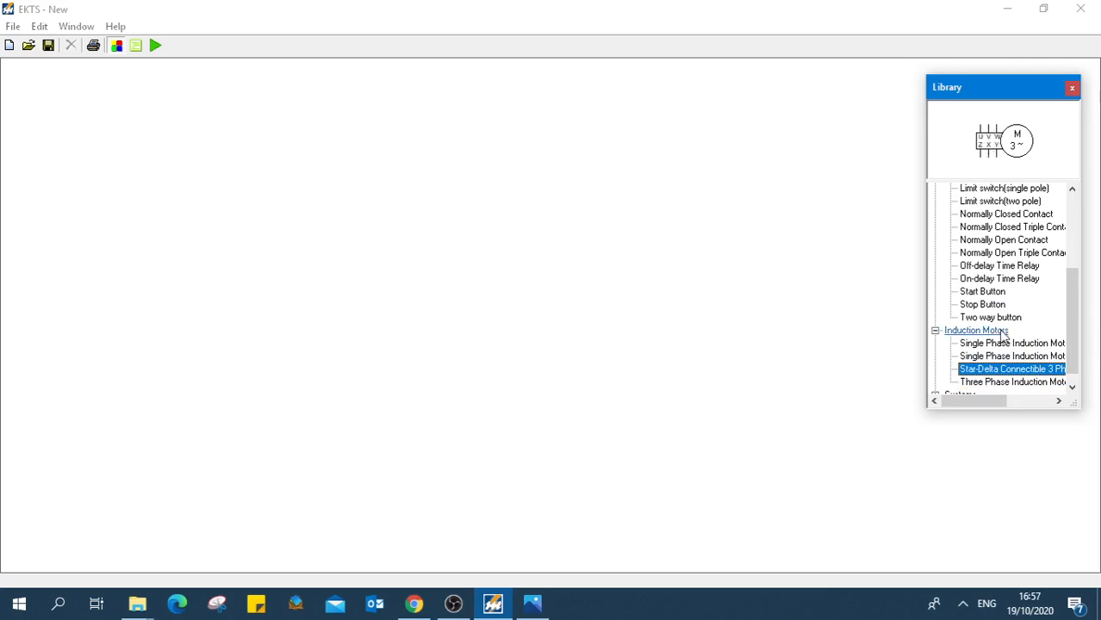
left_click(999, 383)
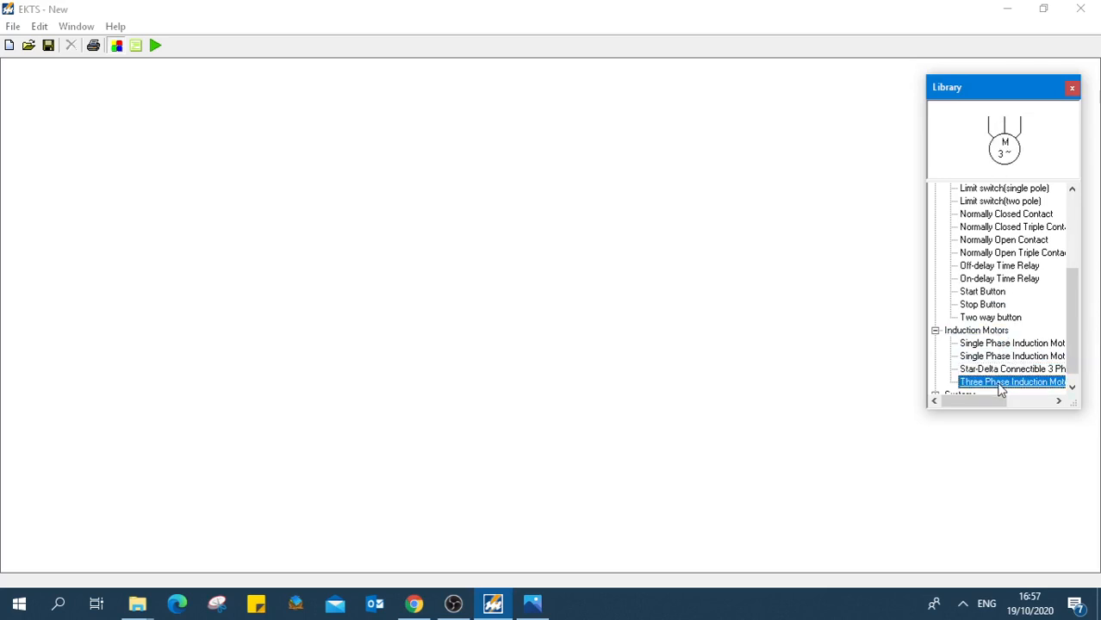
double_click(1000, 385)
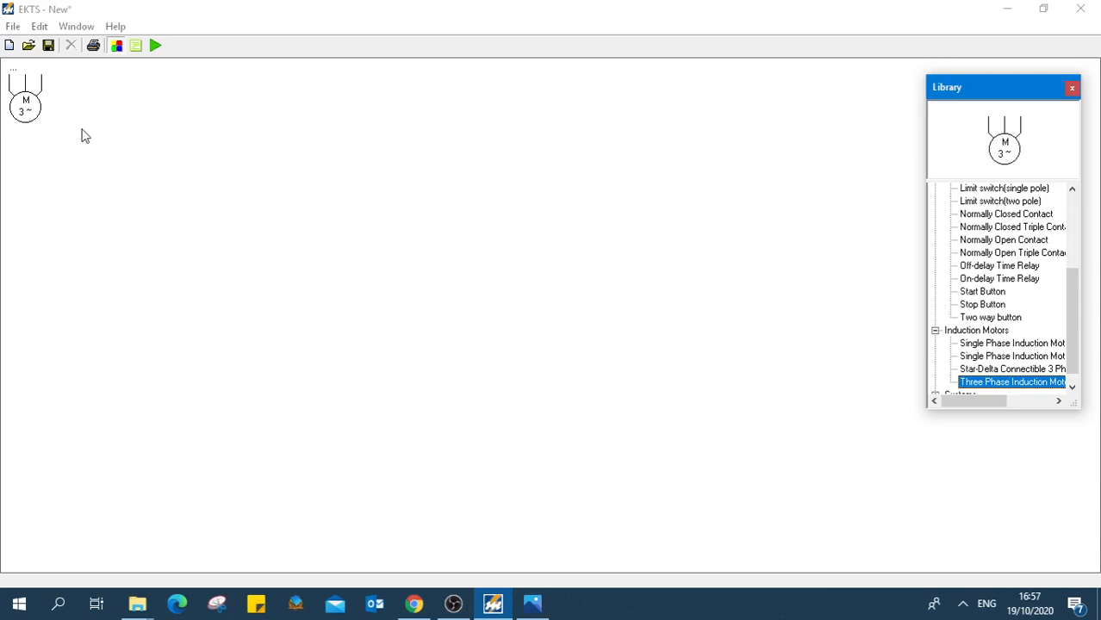
left_click_drag(28, 118, 164, 423)
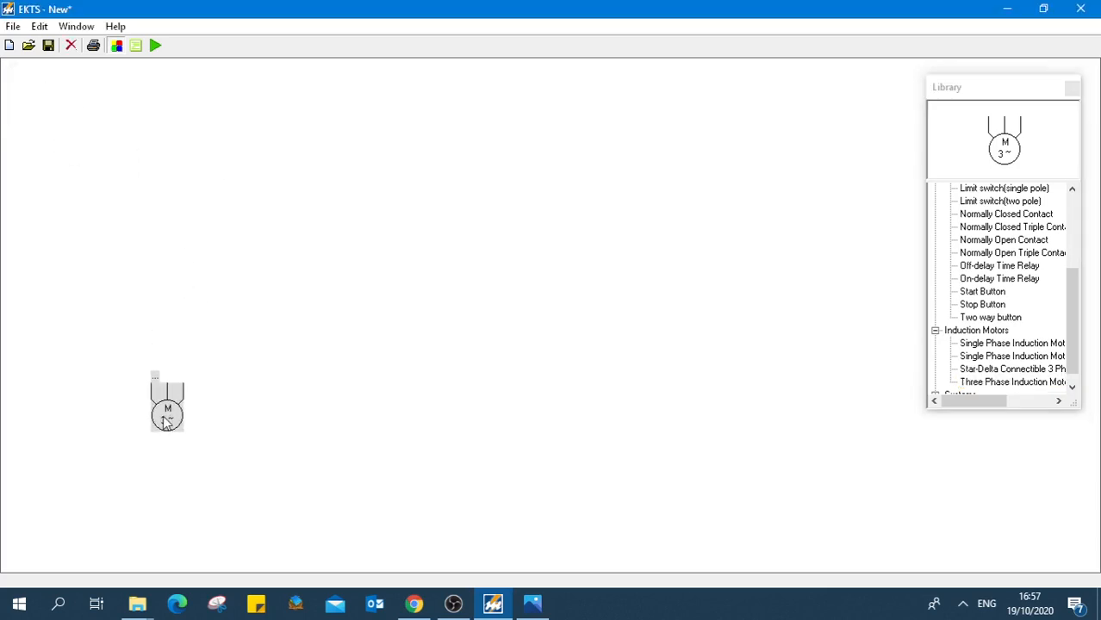
left_click(252, 428)
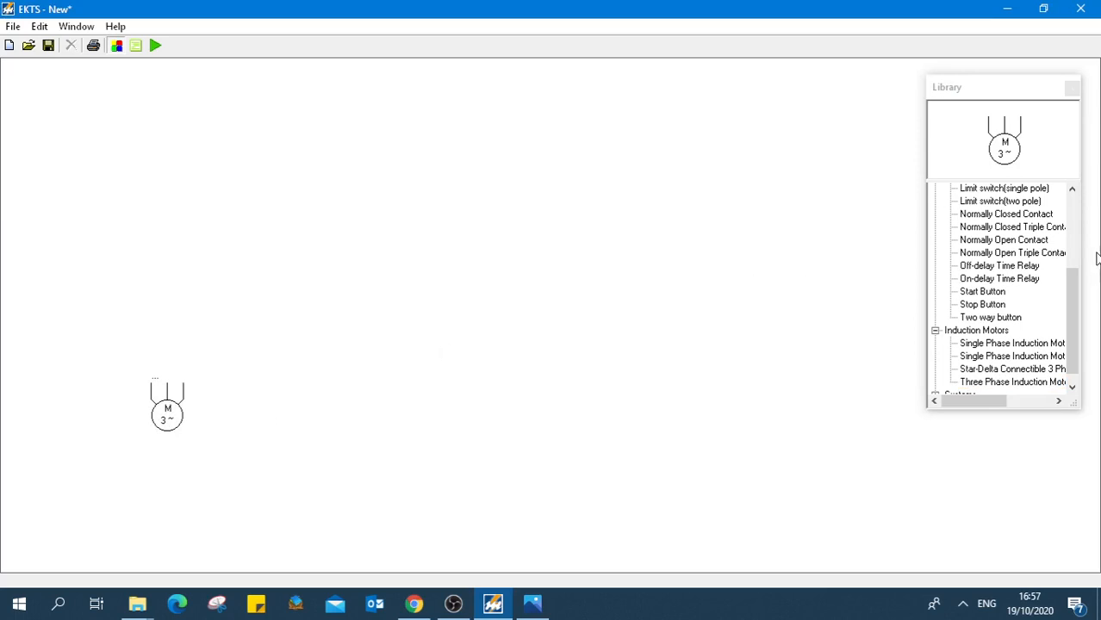
Place a 3-Phase Supply directly above the motor, leaving space between them for wiring
left_click_drag(1074, 287, 1070, 200)
left_click(1010, 203)
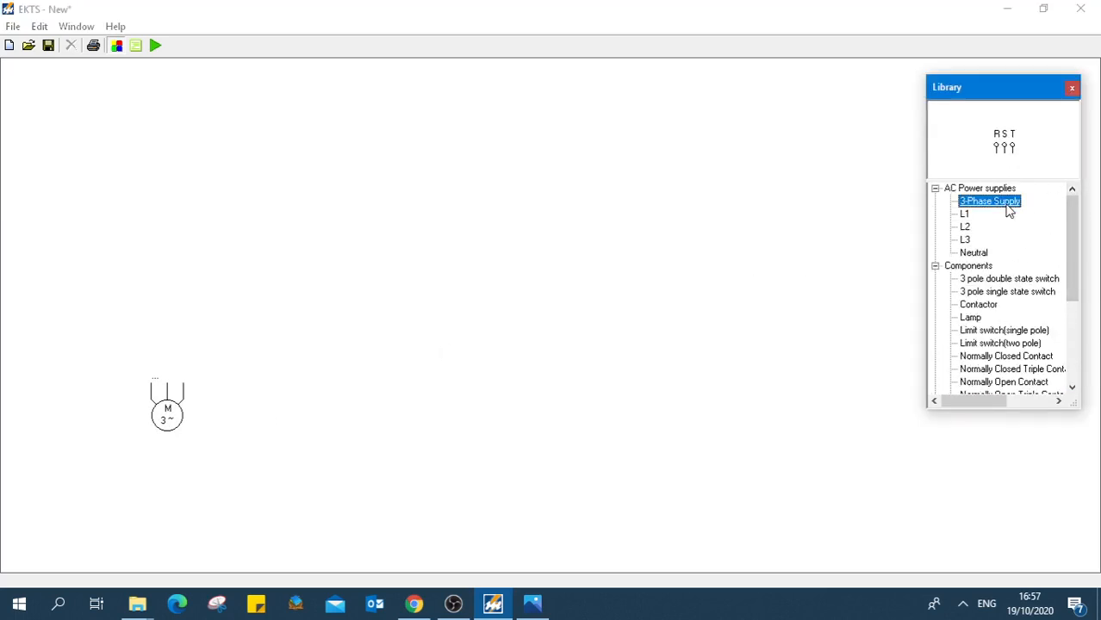
double_click(1009, 206)
left_click_drag(34, 102, 172, 232)
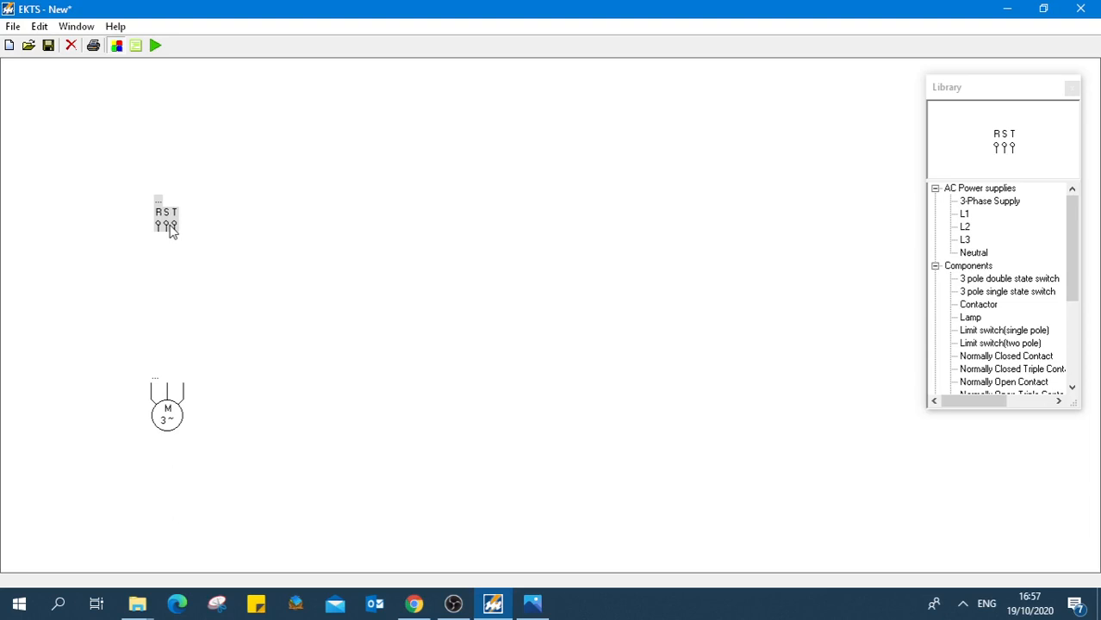
left_click(209, 294)
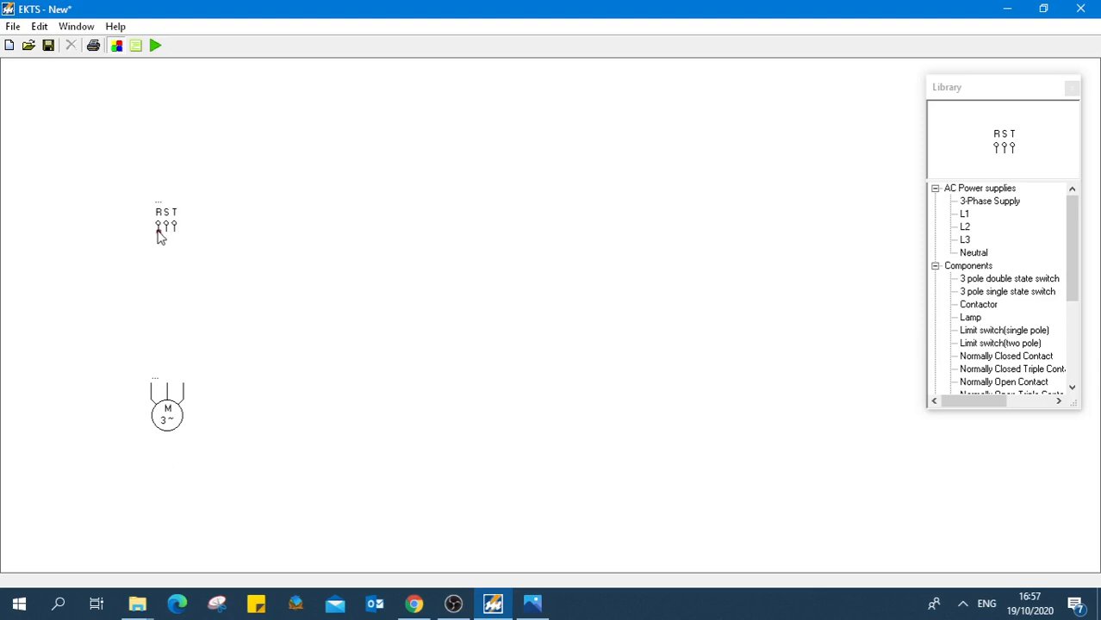
Wire supply terminals R, S and T straight down to the motor's three terminals, and simulate the circuit briefly
left_click_drag(158, 232, 153, 387)
left_click_drag(168, 233, 168, 392)
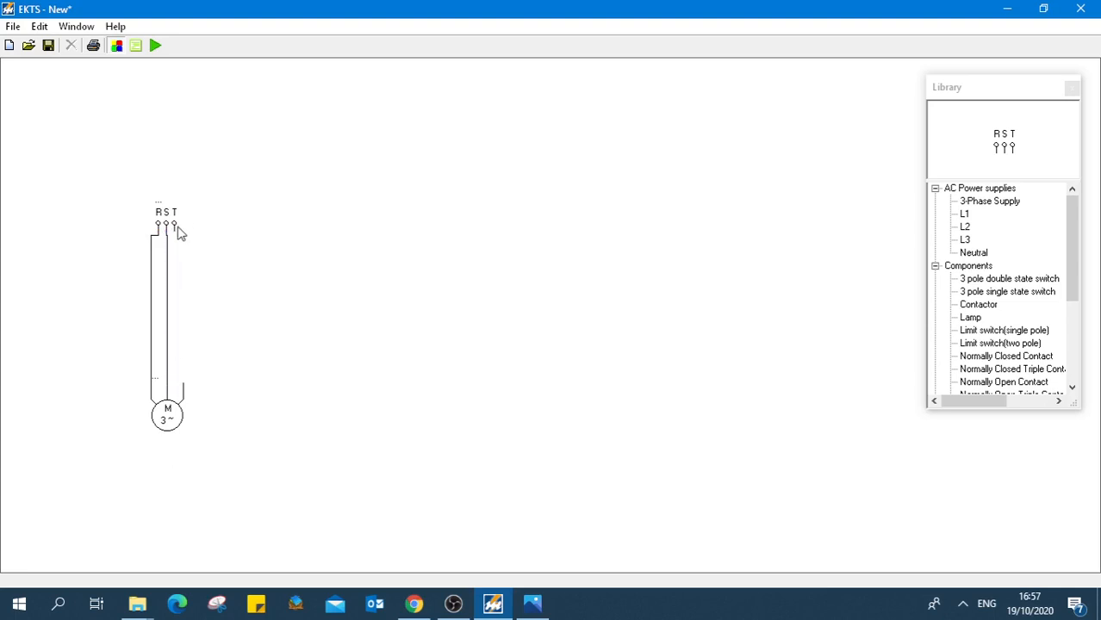
left_click_drag(175, 230, 185, 392)
left_click(157, 47)
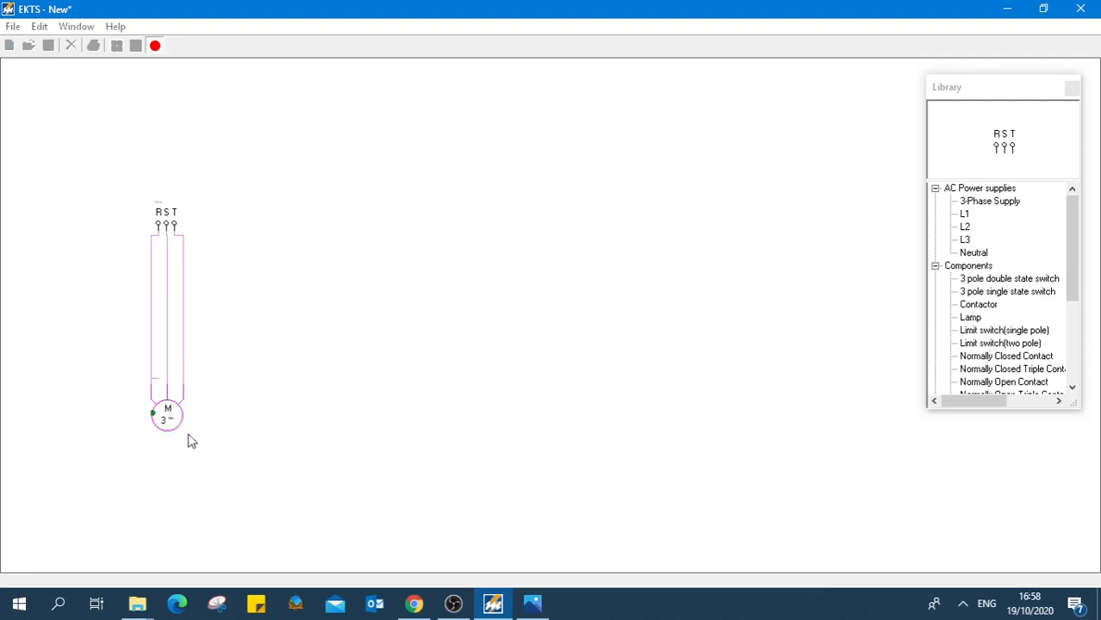
left_click(156, 45)
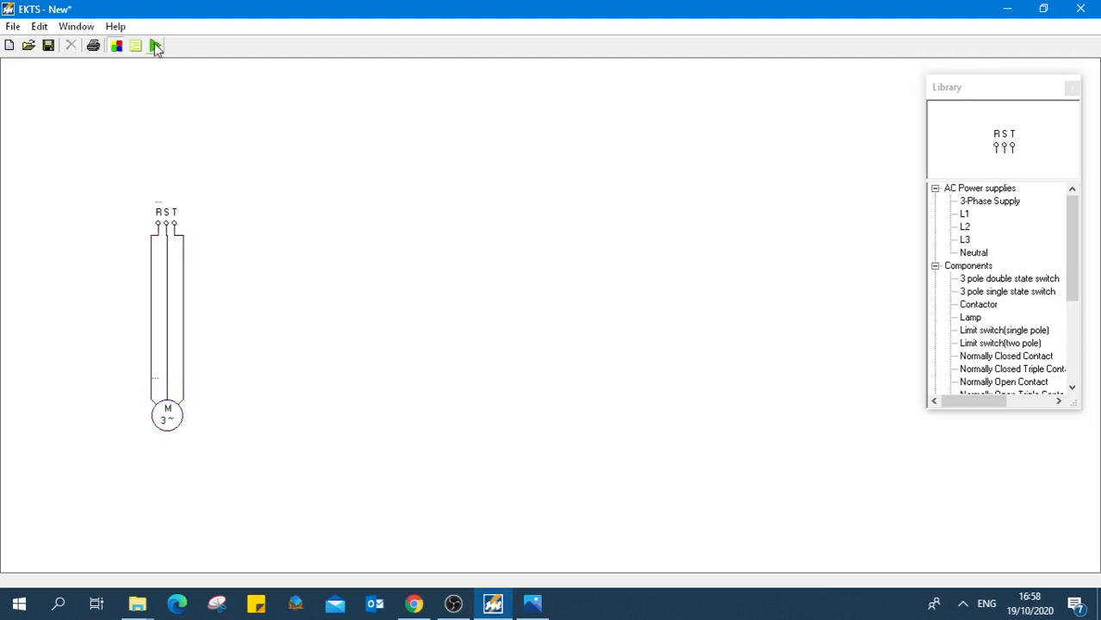
Swap two phases by replacing the first two wires, connecting R to the motor's middle terminal and S to its left one
left_click(153, 261)
key("Delete")
left_click(168, 277)
key("Delete")
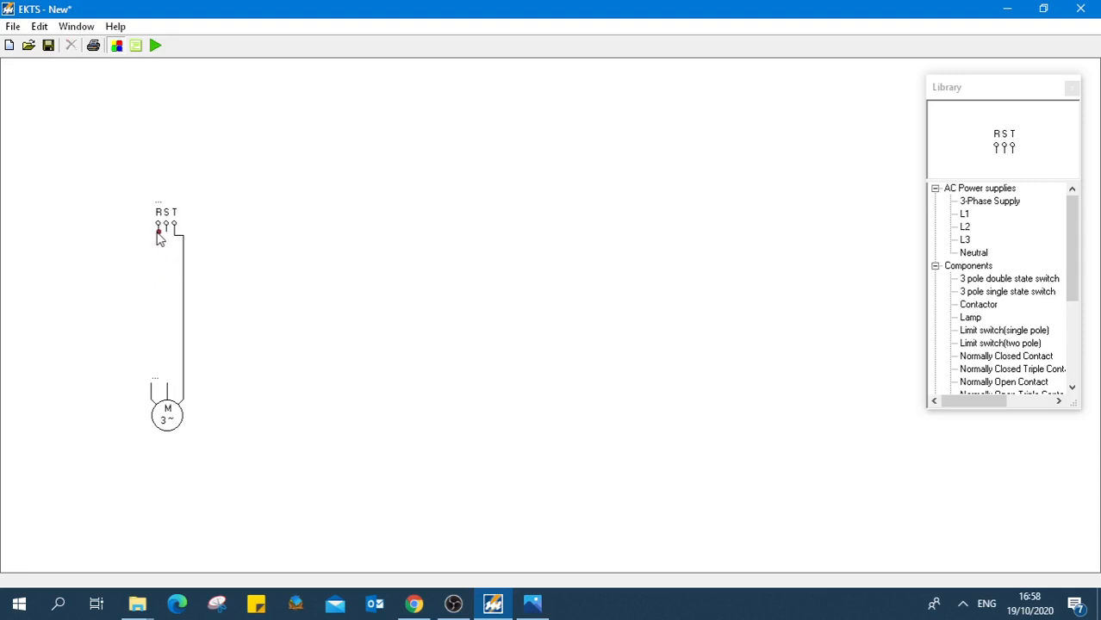
left_click_drag(158, 234, 169, 387)
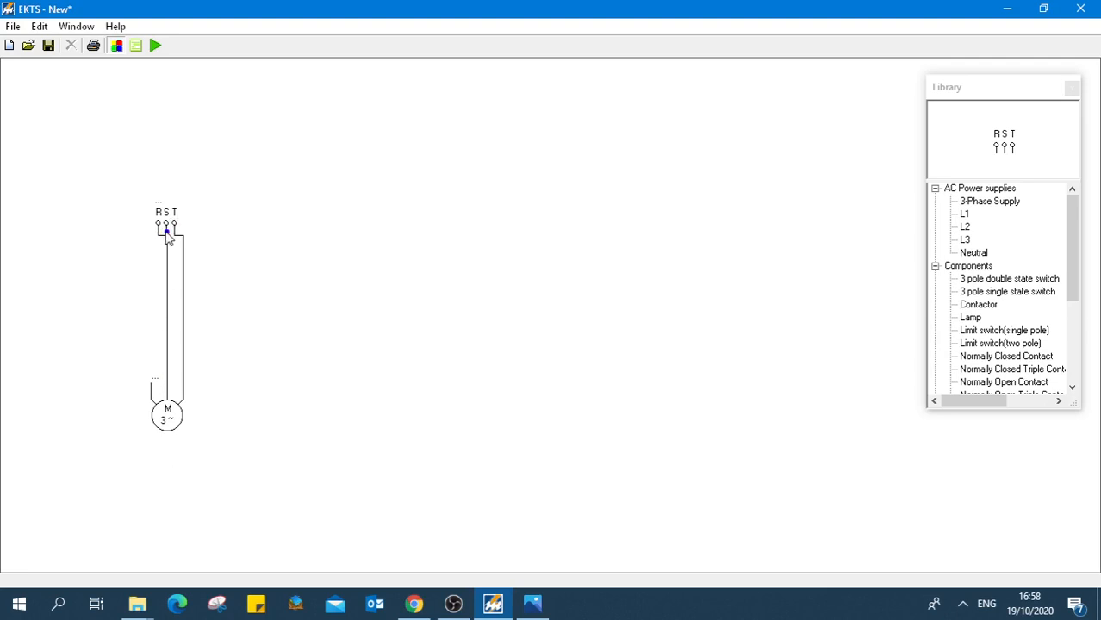
left_click_drag(166, 232, 152, 390)
Simulate the circuit with swapped phases to examine the motor's direction of rotation, and stop the simulation
left_click(156, 48)
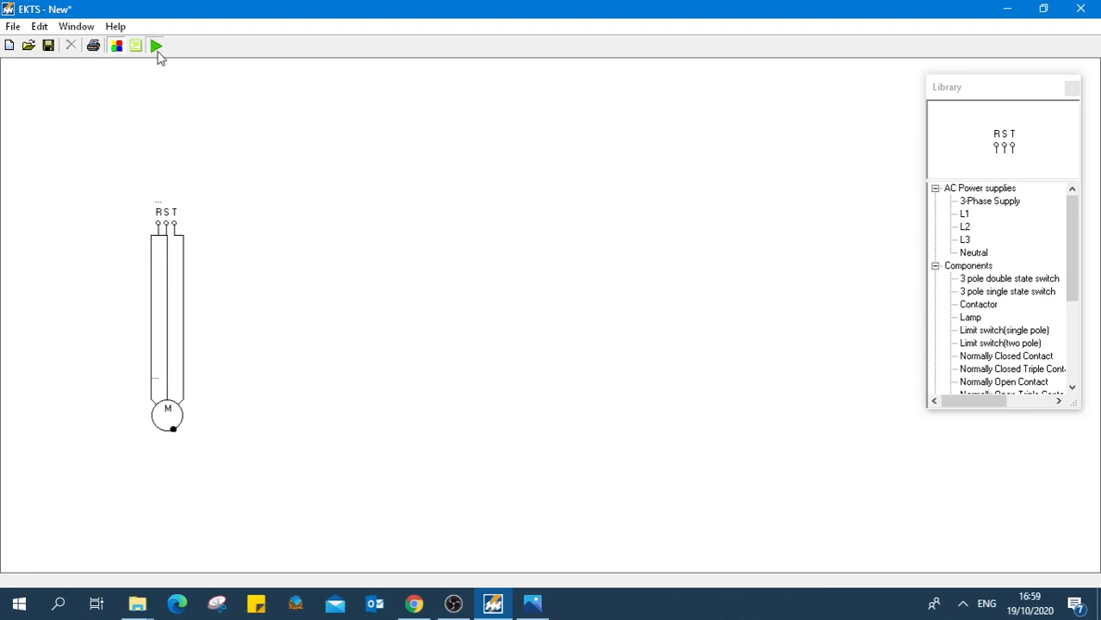
left_click(156, 47)
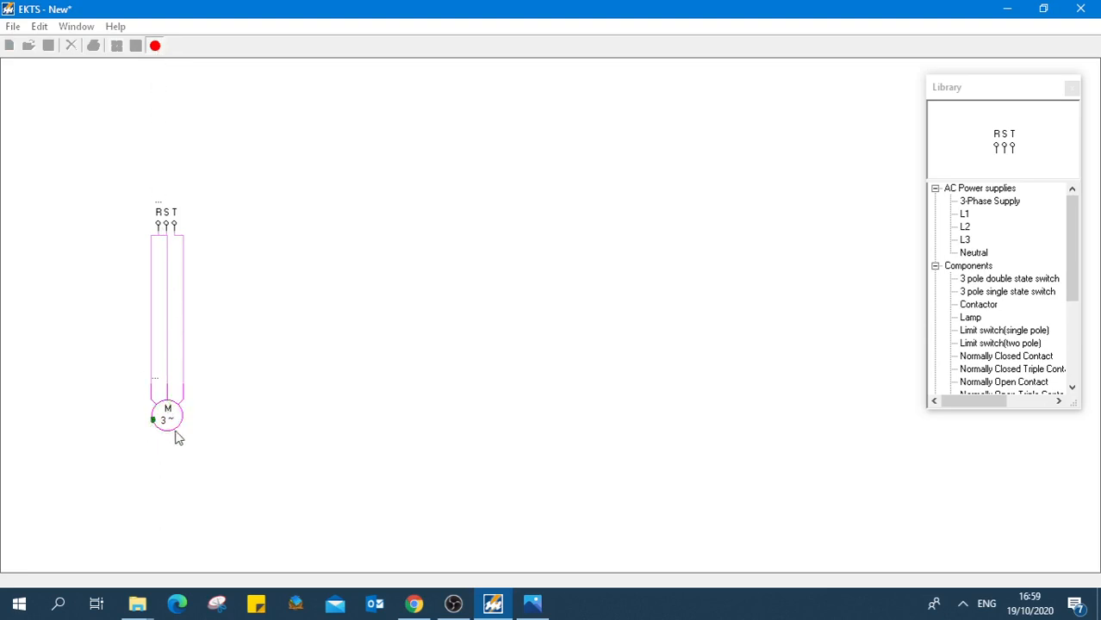
left_click(155, 46)
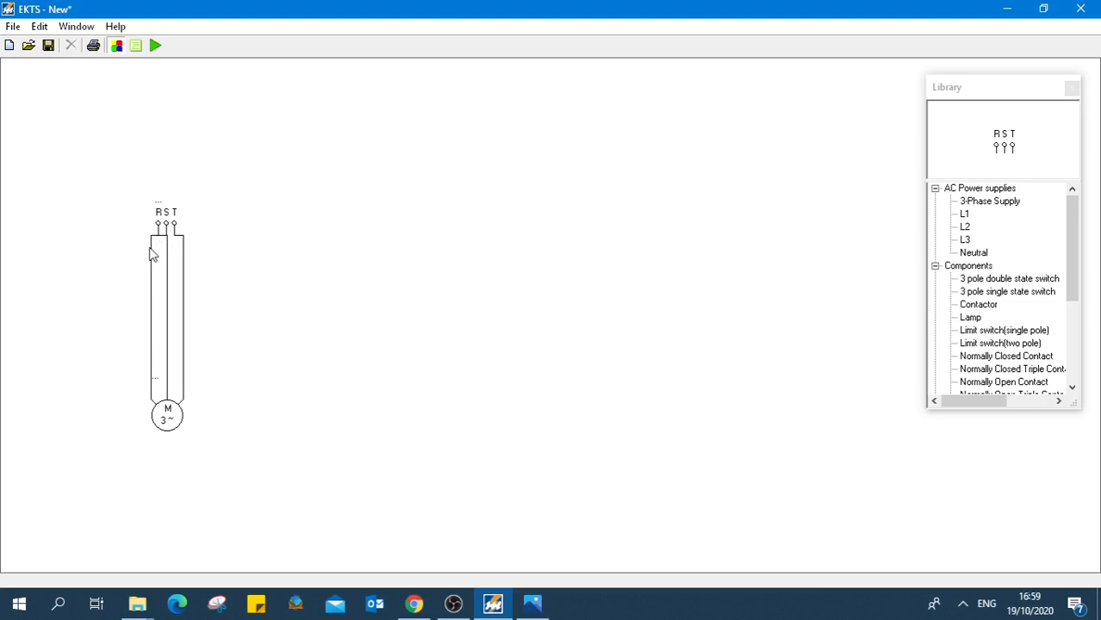
Delete all three wires between supply and motor, and move the 3-phase supply further up above the motor
left_click(152, 258)
left_click_drag(153, 260, 168, 281)
key("Delete")
left_click(183, 293)
key("Delete")
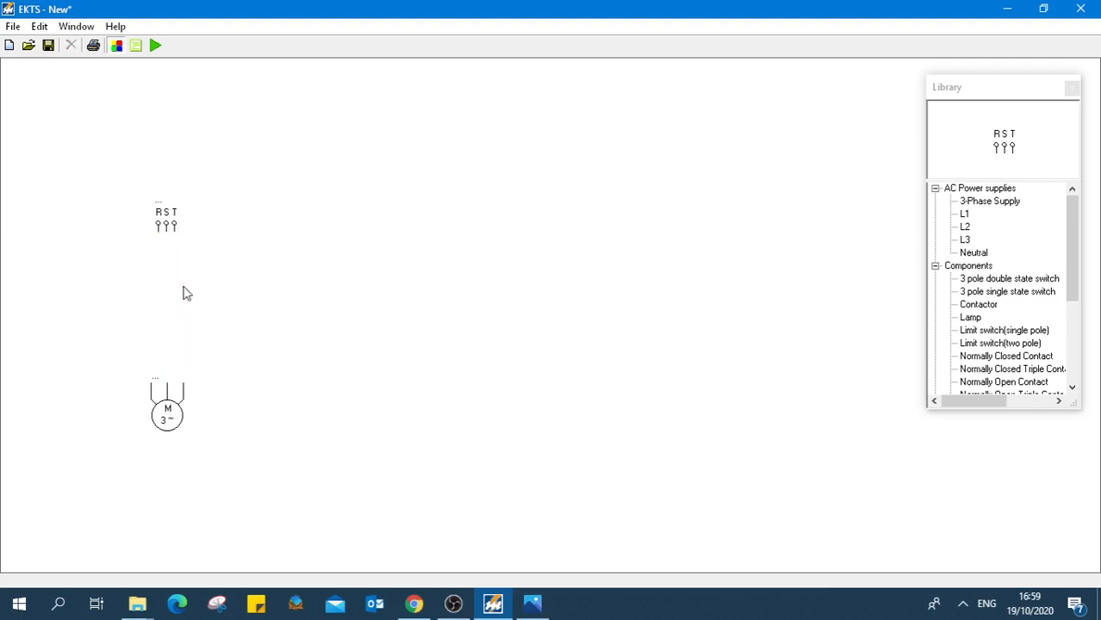
left_click_drag(169, 221, 167, 178)
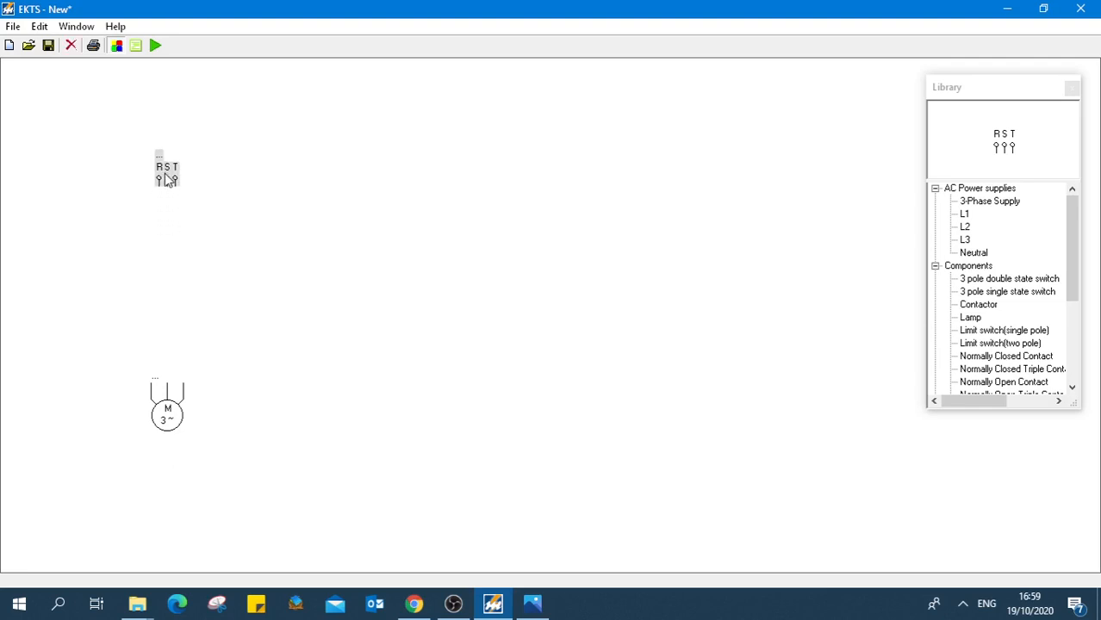
left_click(317, 268)
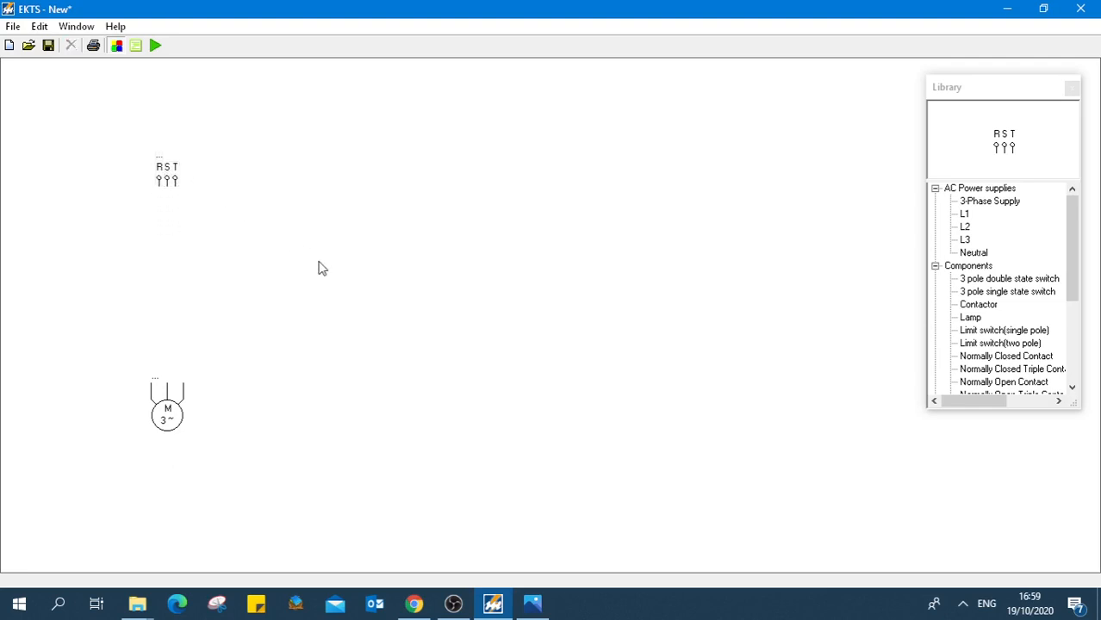
Place a Contactor in the open area to the right of the supply and motor, and label it K1
left_click(989, 310)
double_click(988, 310)
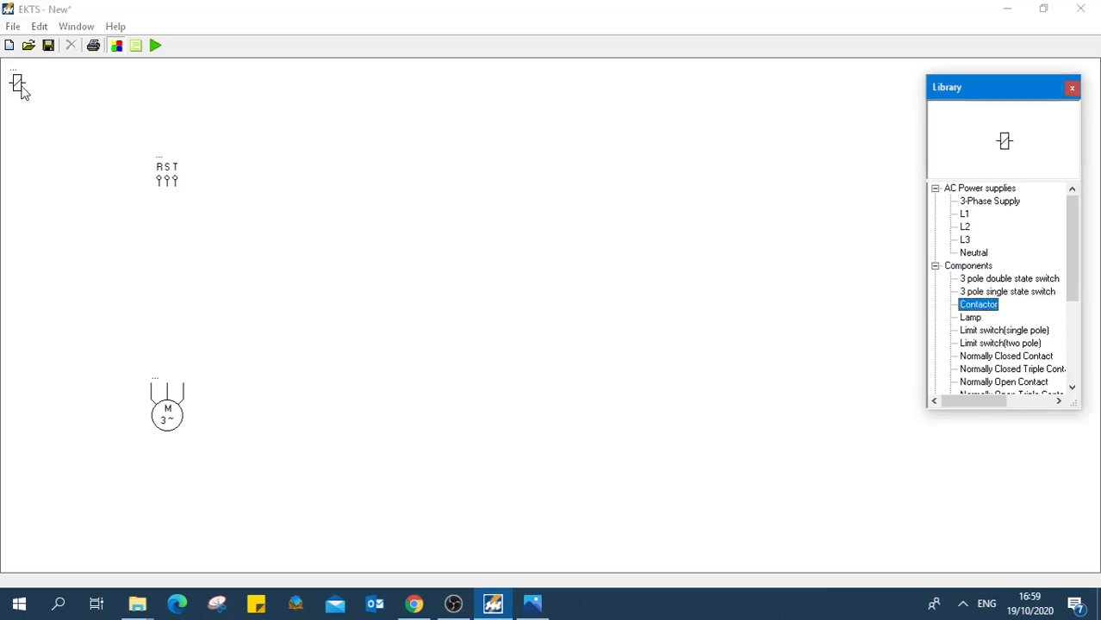
left_click_drag(21, 89, 446, 285)
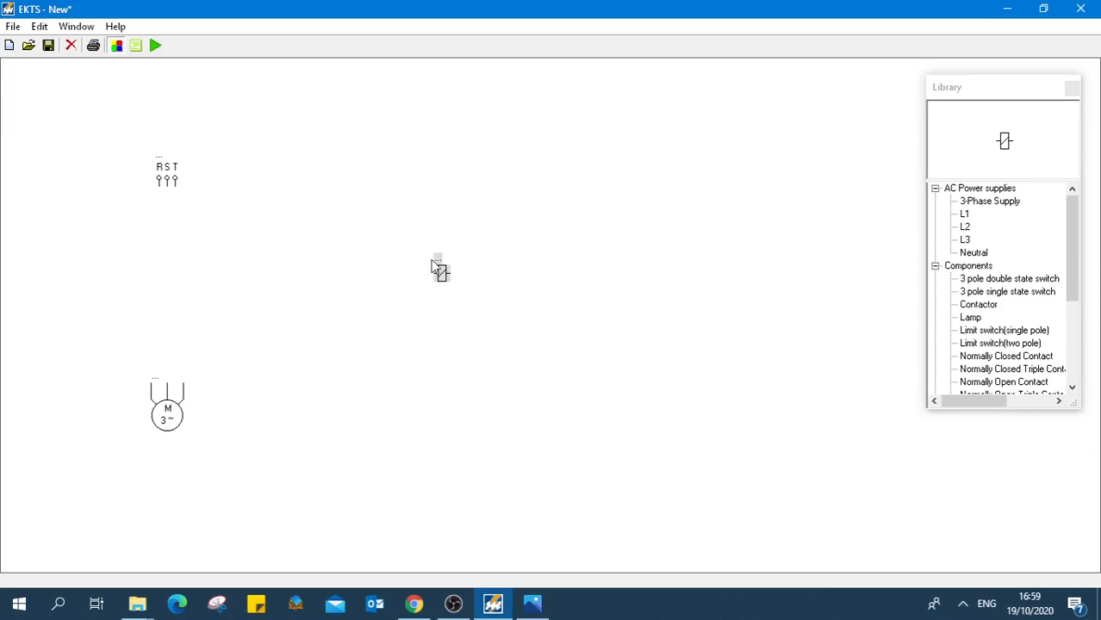
double_click(441, 263)
type("K1")
left_click(480, 355)
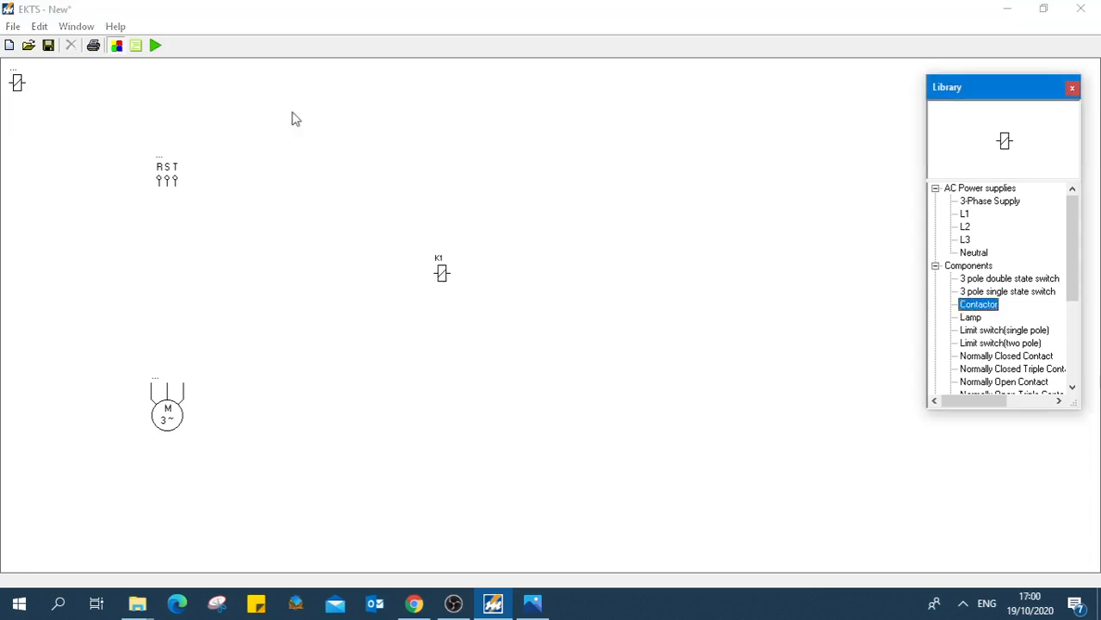
Place a second contactor directly below K1 and label it K2
left_click(16, 87)
left_click_drag(17, 86, 438, 344)
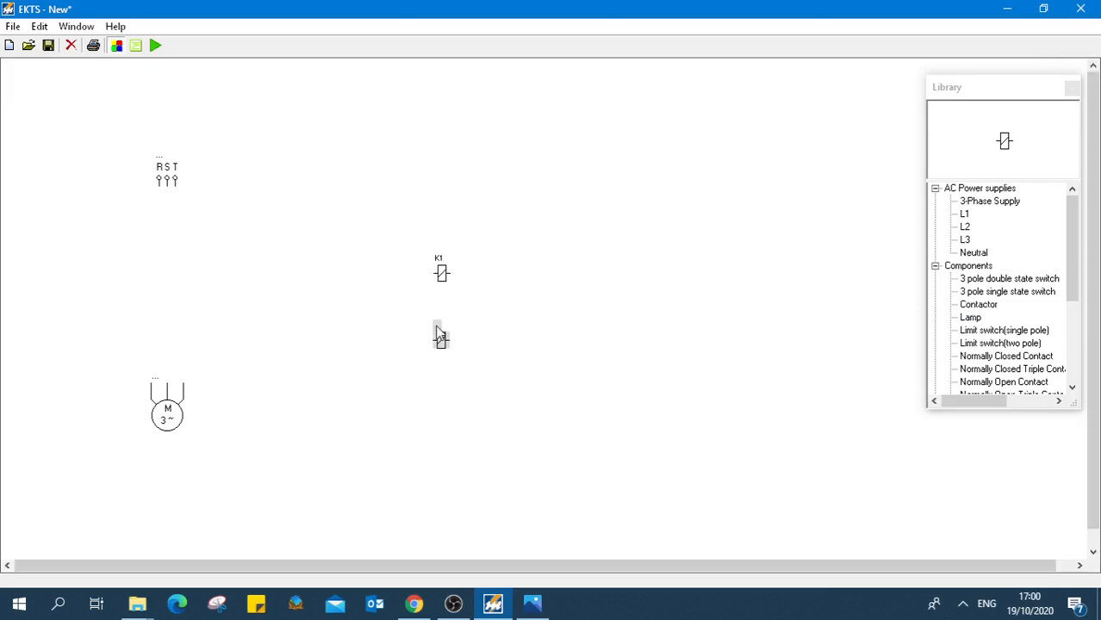
left_click(403, 361)
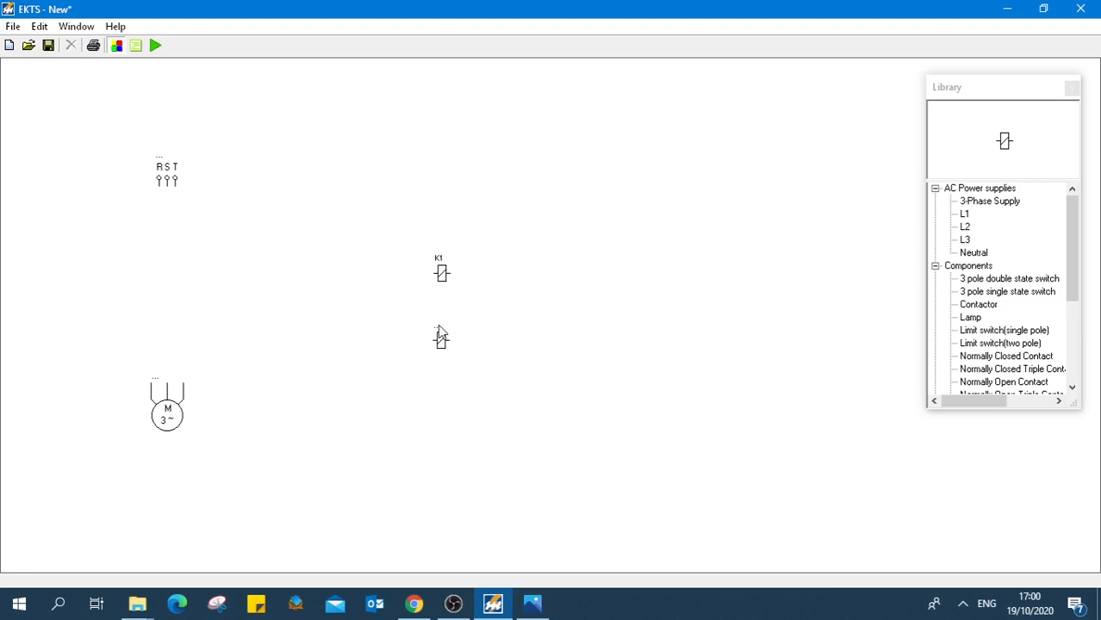
double_click(438, 328)
left_click(376, 415)
Preview the normally closed and normally open contacts, single and triple, in the component library
left_click_drag(1073, 277, 1074, 309)
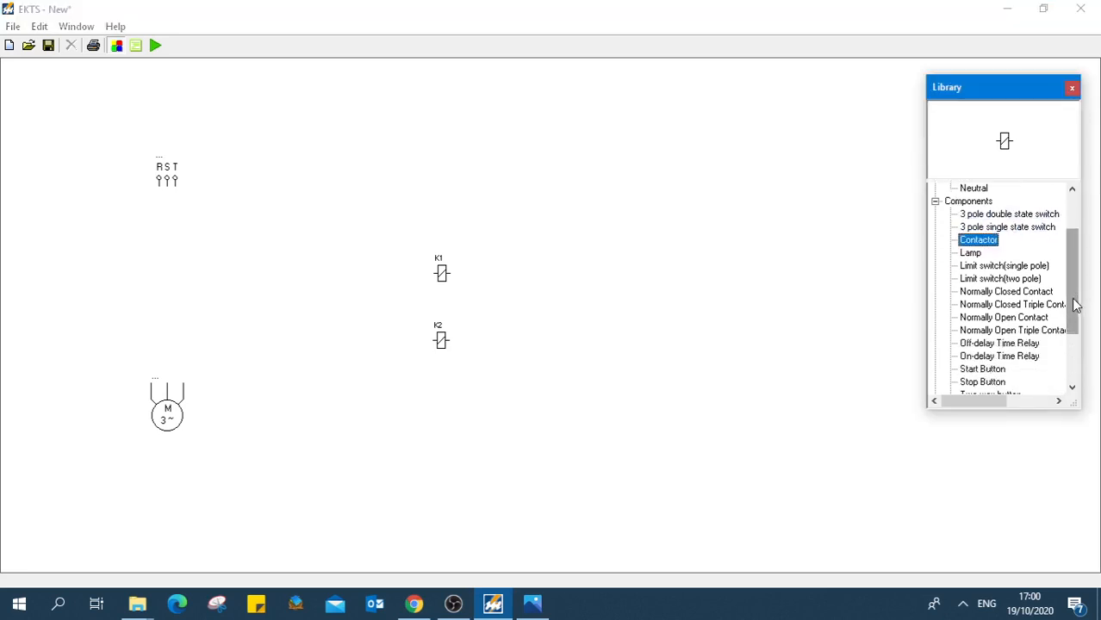
left_click(1042, 306)
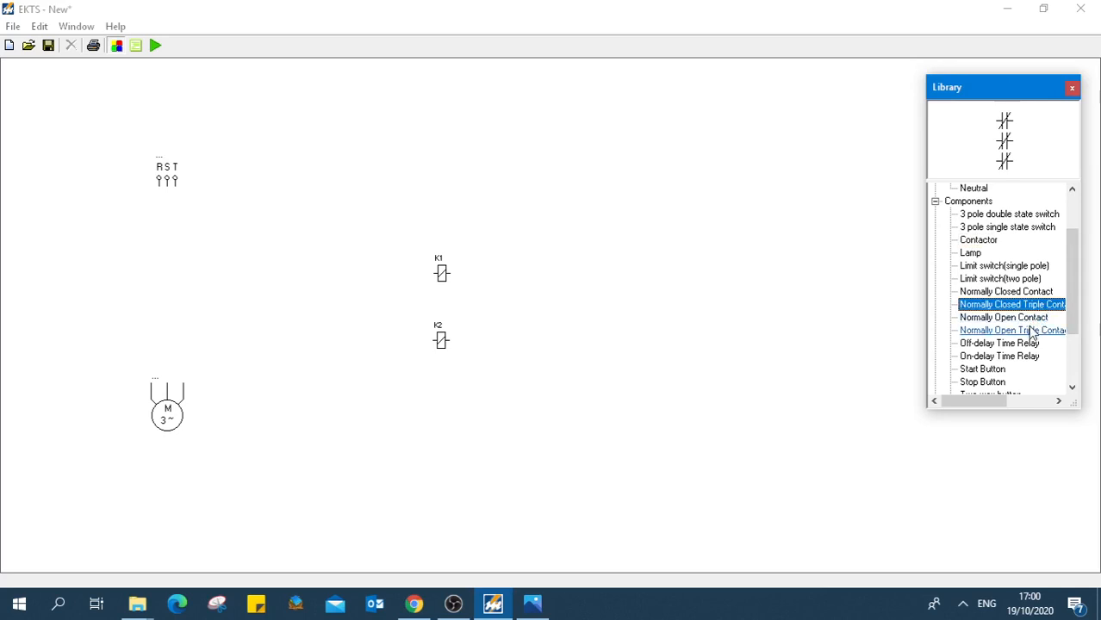
left_click(1031, 332)
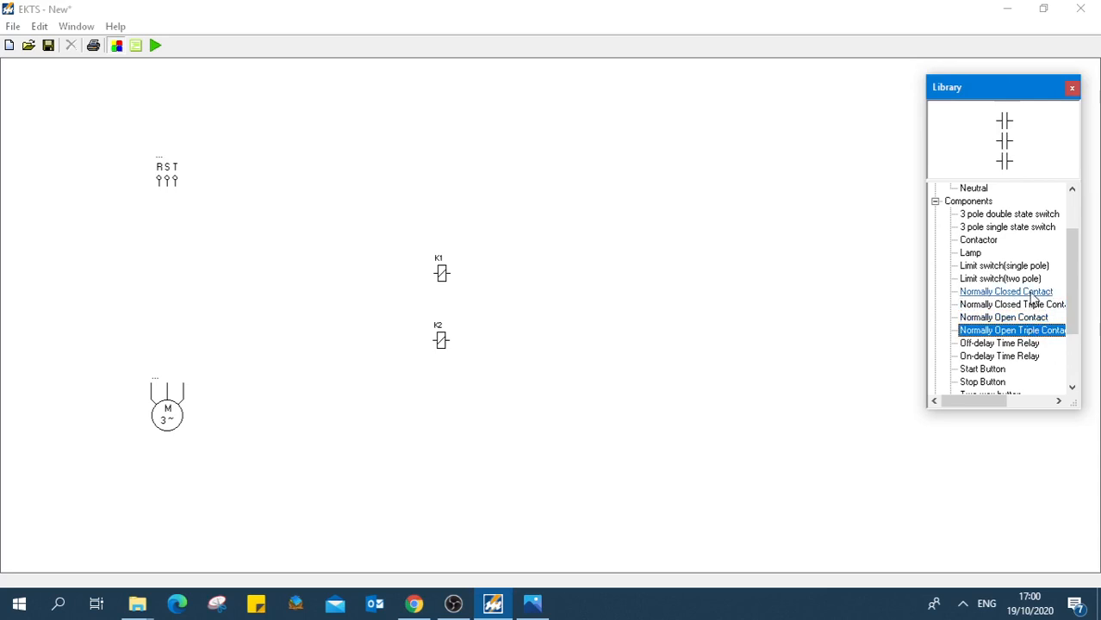
left_click(1029, 296)
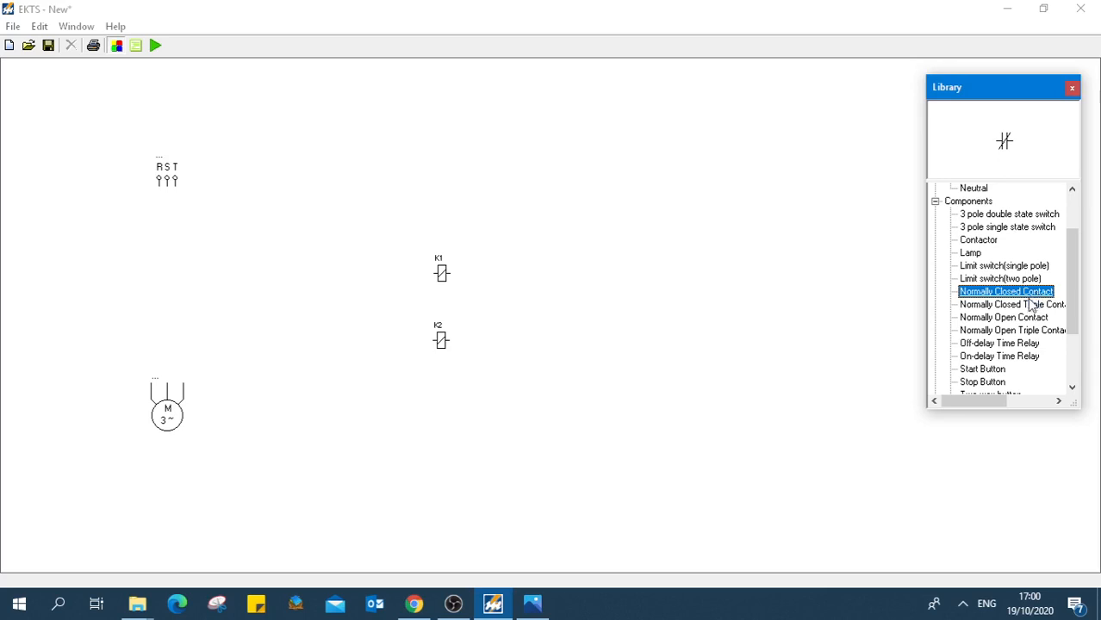
left_click(1030, 304)
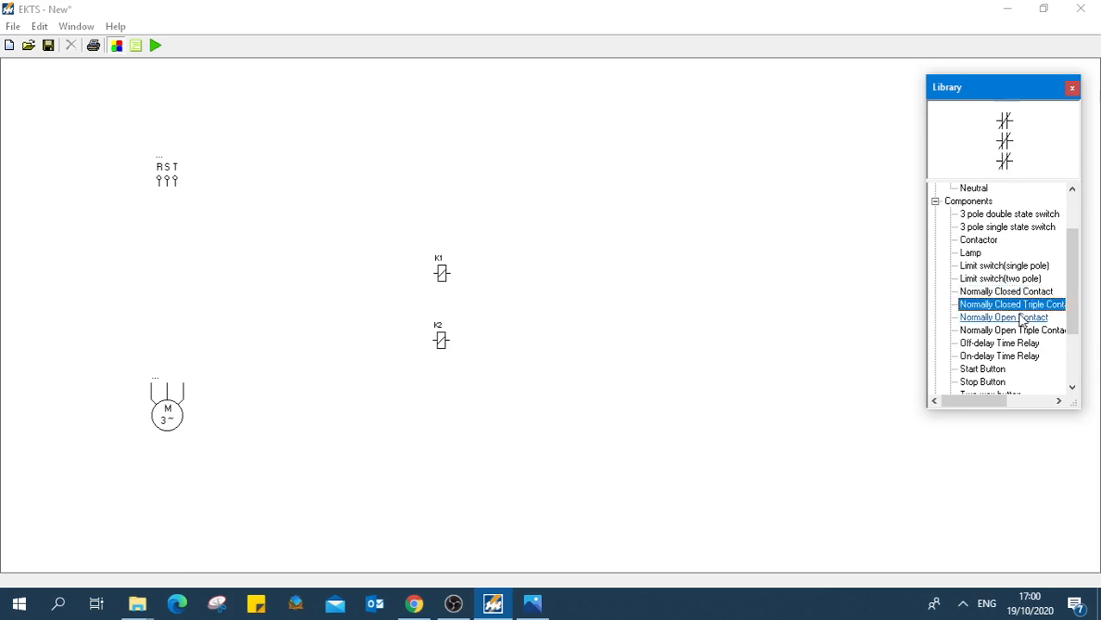
left_click(1021, 317)
Place a Normally Open Triple Contact between the 3-phase supply and the motor, rotated 90 degrees and centred above the motor
left_click(1020, 331)
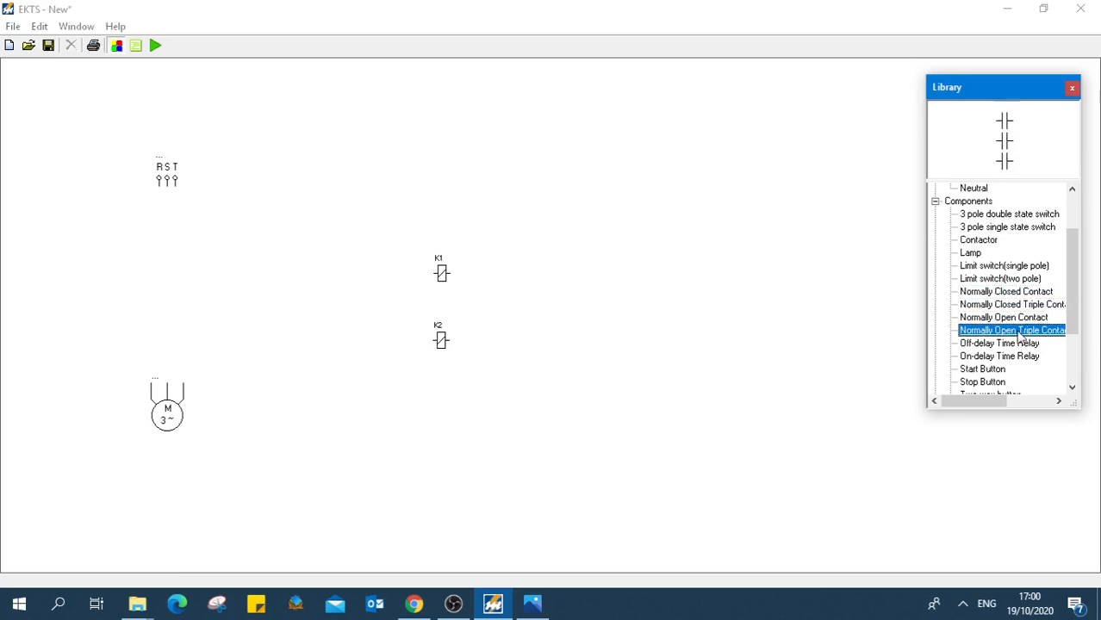
double_click(1020, 334)
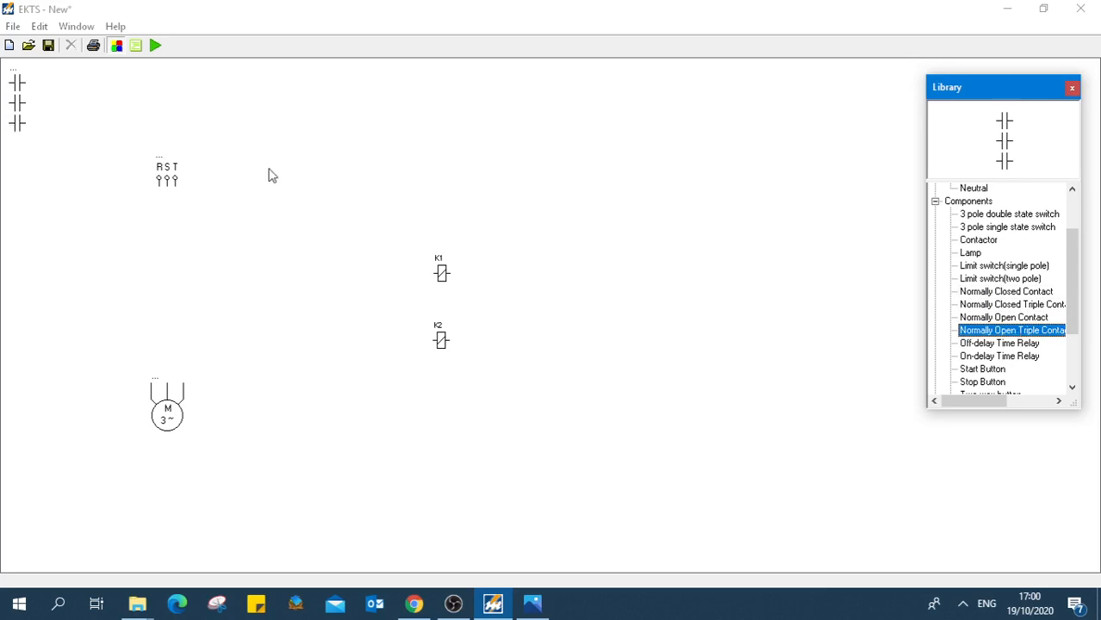
left_click_drag(17, 107, 167, 290)
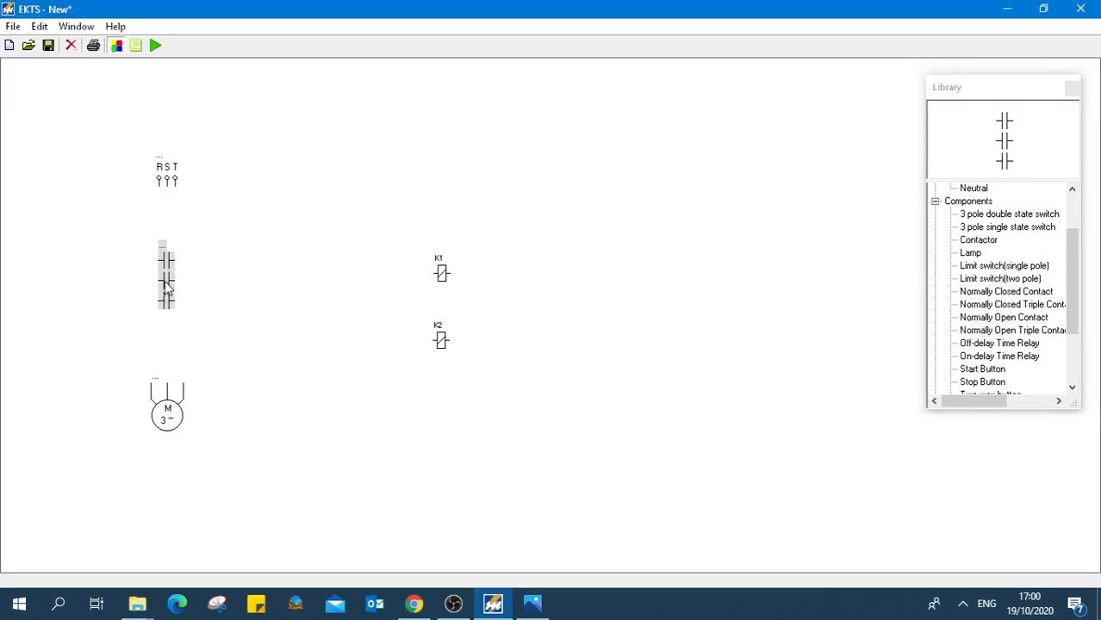
right_click(166, 291)
mouse_move(181, 292)
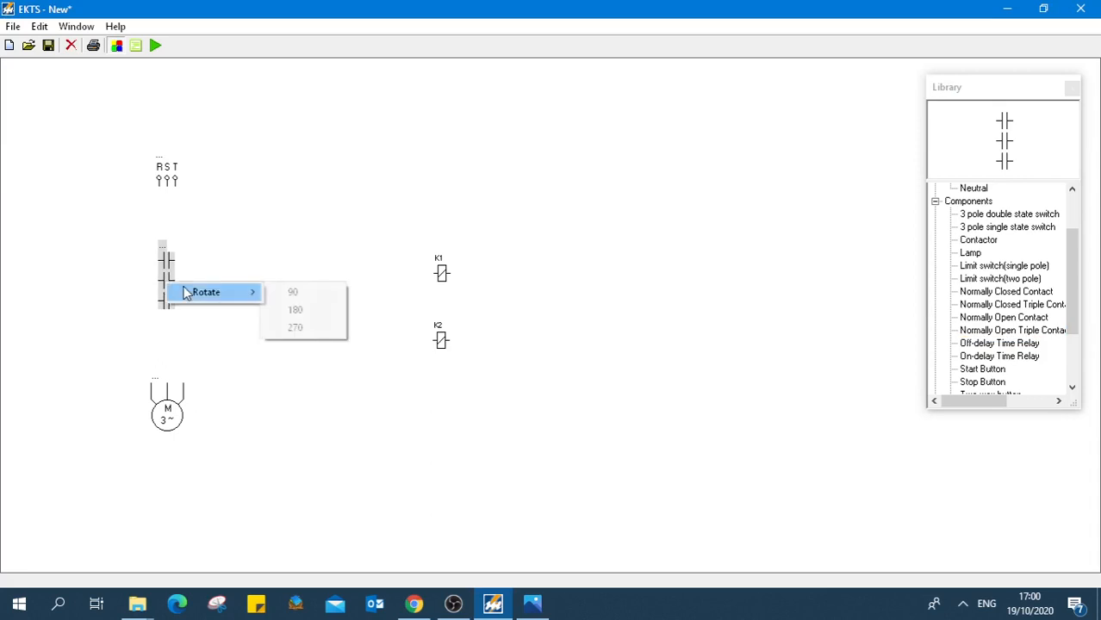
left_click(297, 293)
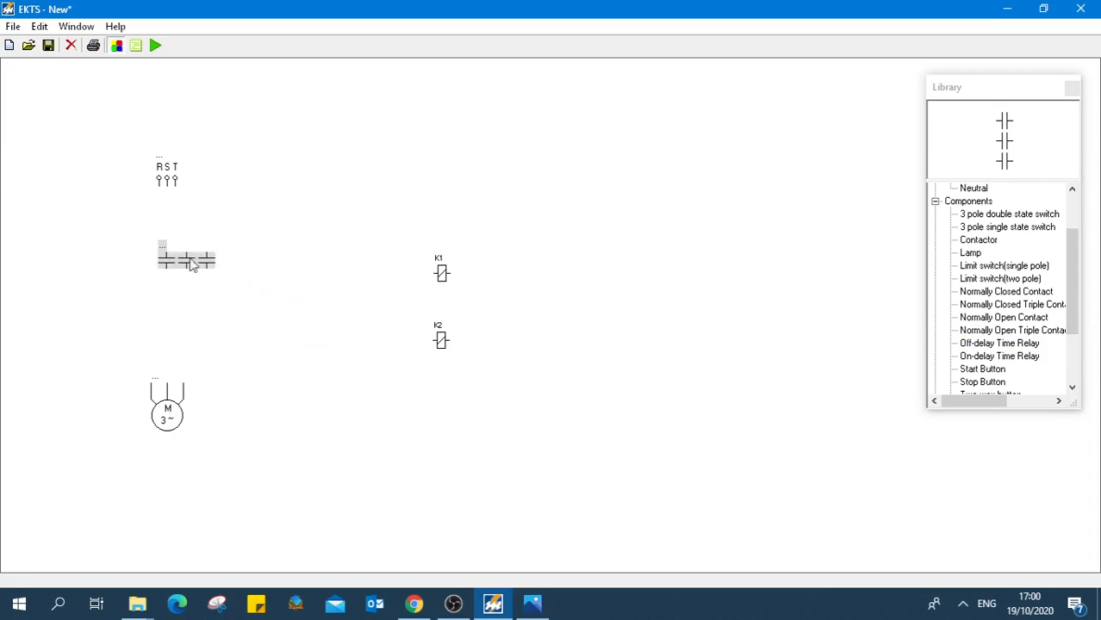
left_click_drag(181, 270, 166, 303)
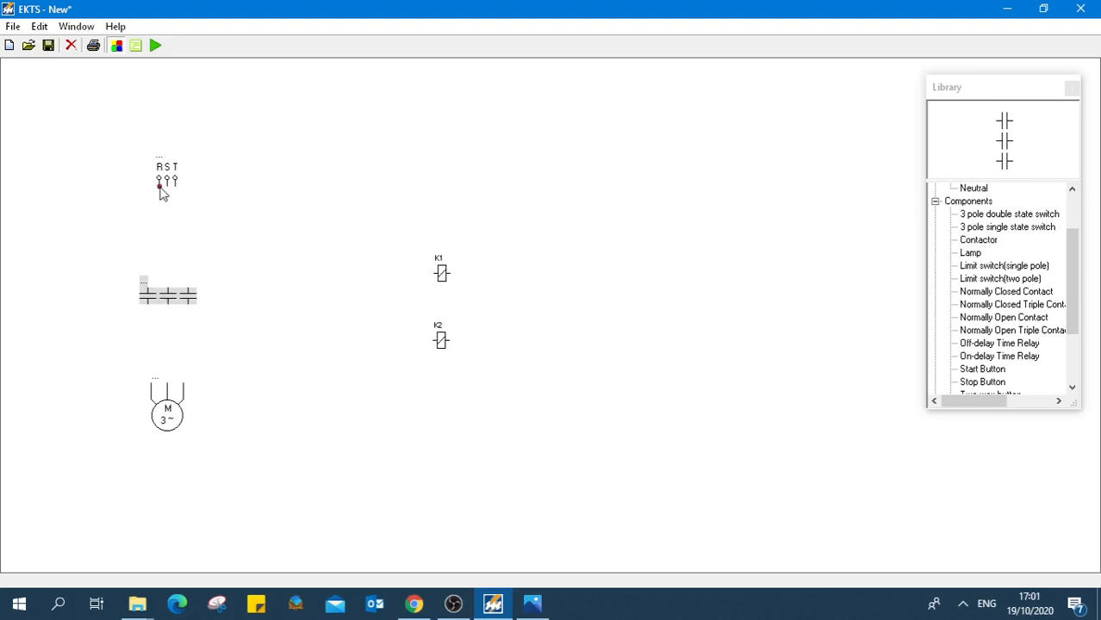
Wire supply terminals R, S and T through the triple contact's three poles straight down to the motor's matching terminals
left_click_drag(160, 188, 147, 289)
left_click_drag(168, 188, 168, 292)
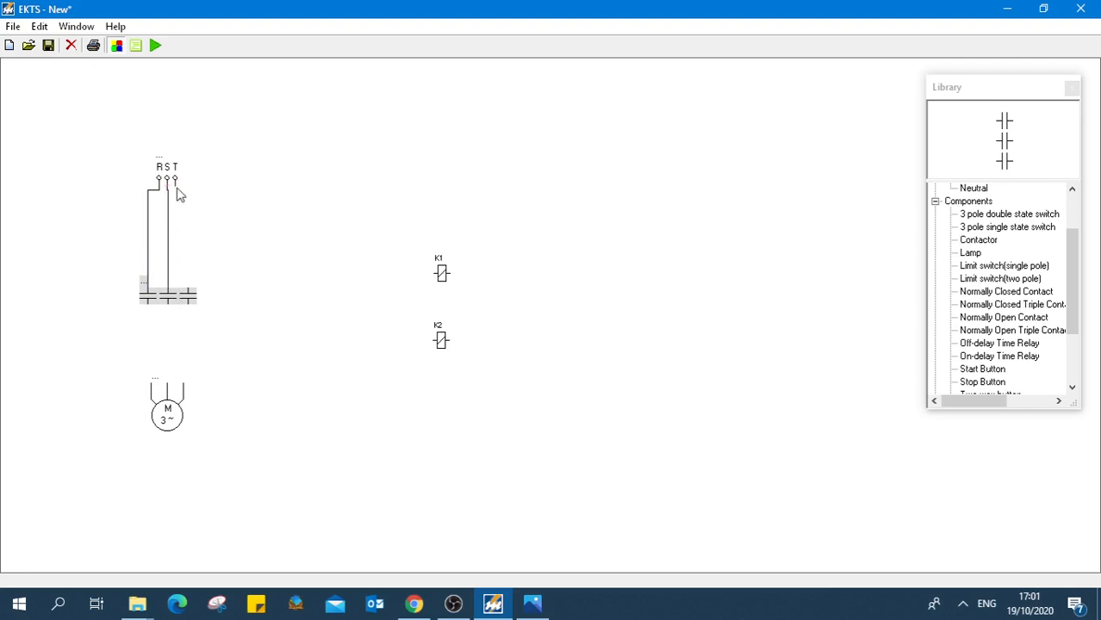
left_click_drag(175, 187, 152, 385)
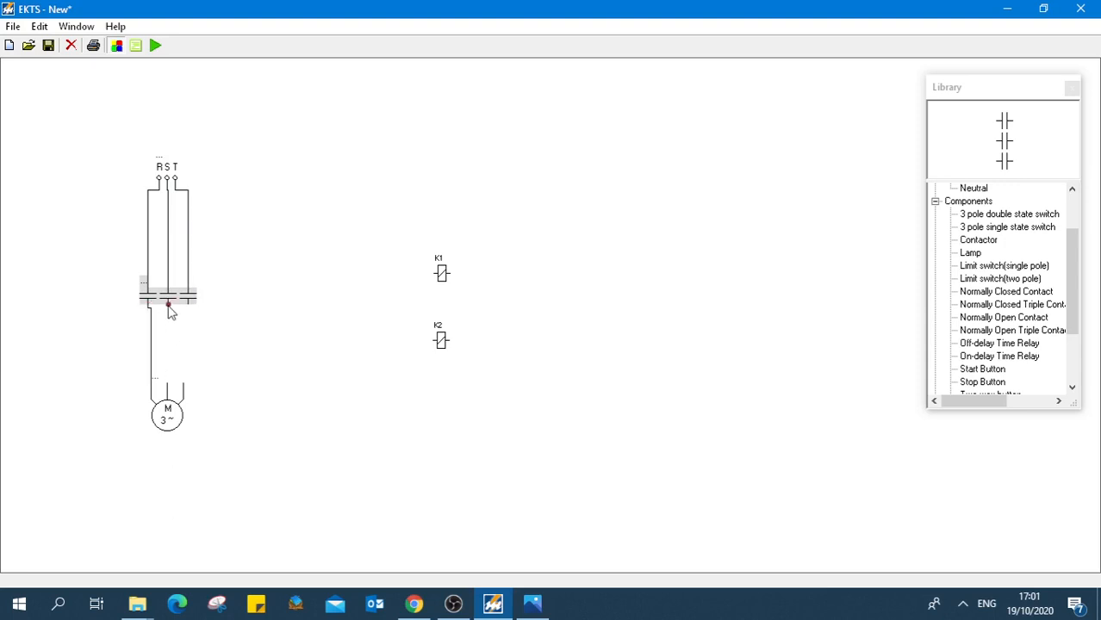
left_click_drag(168, 305, 168, 385)
left_click_drag(189, 310, 183, 385)
left_click(264, 400)
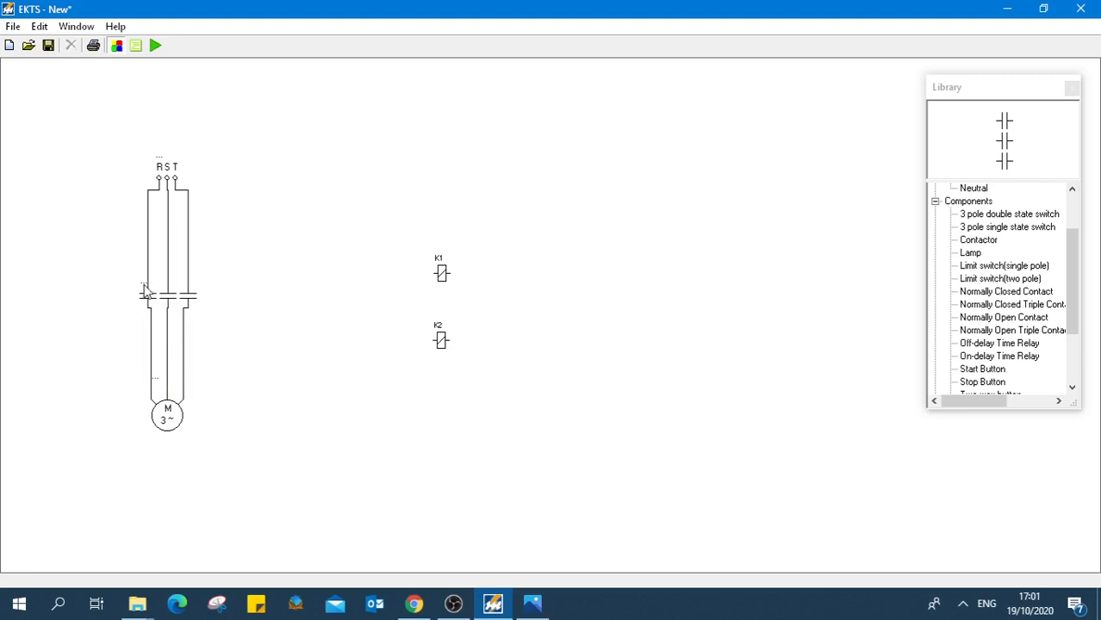
Assign the triple contact between the supply and the motor to contactor K1
double_click(143, 287)
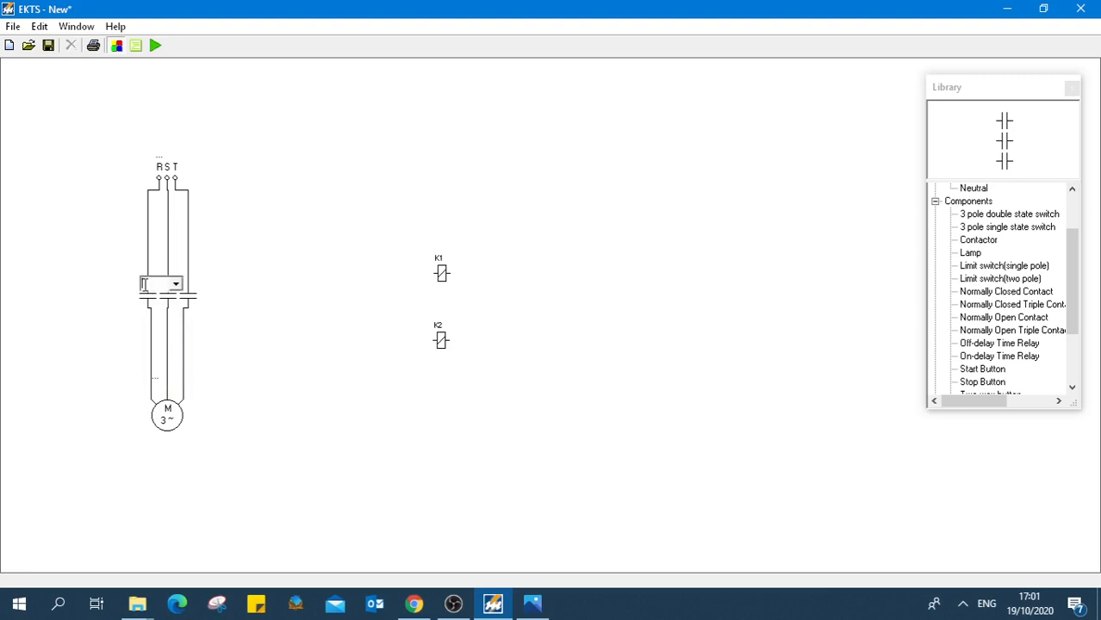
left_click(176, 285)
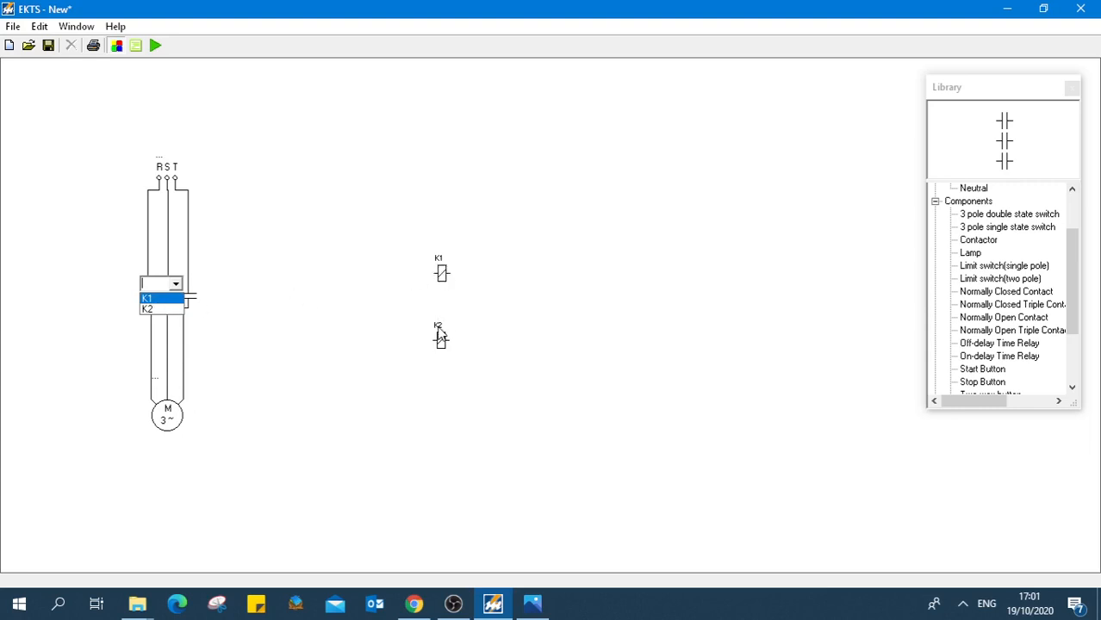
left_click(167, 299)
left_click(242, 351)
Place a second Normally Open Triple Contact to the right of the K1 contacts, rotated 90 degrees
left_click(991, 331)
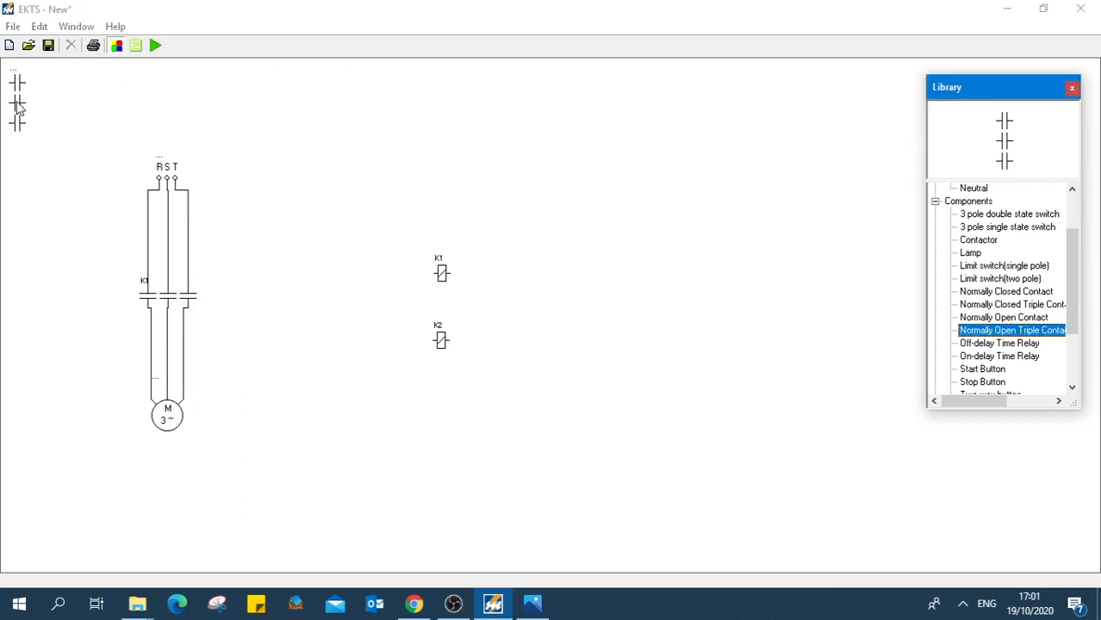
left_click_drag(19, 105, 265, 291)
right_click(267, 297)
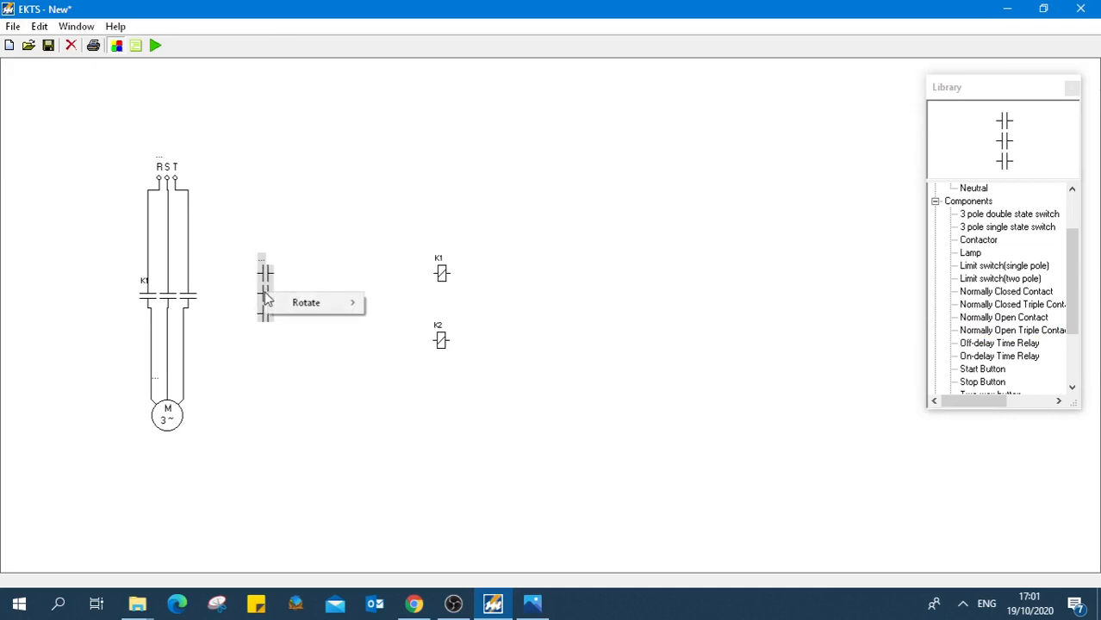
mouse_move(287, 303)
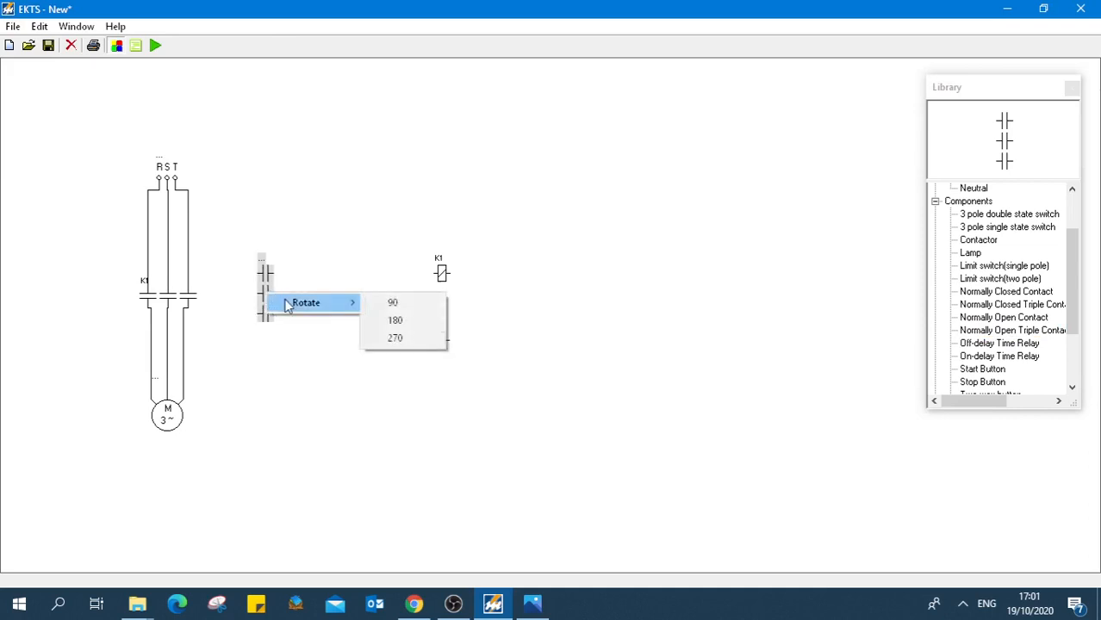
left_click(376, 306)
left_click_drag(285, 277, 237, 293)
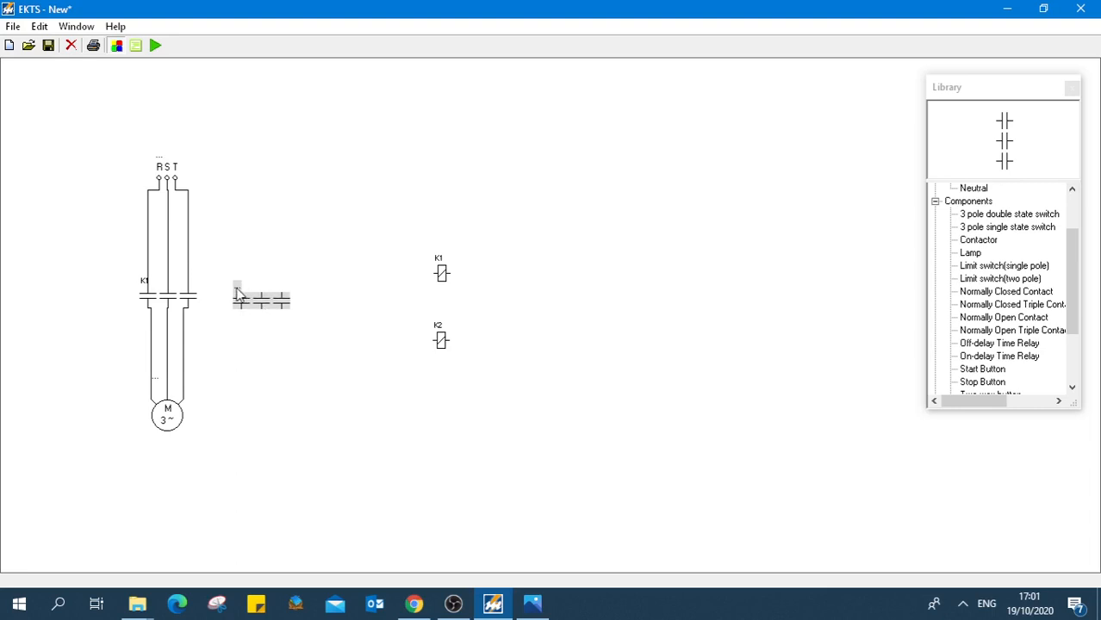
Assign the second triple contact to contactor K2
left_click(237, 290)
left_click(269, 290)
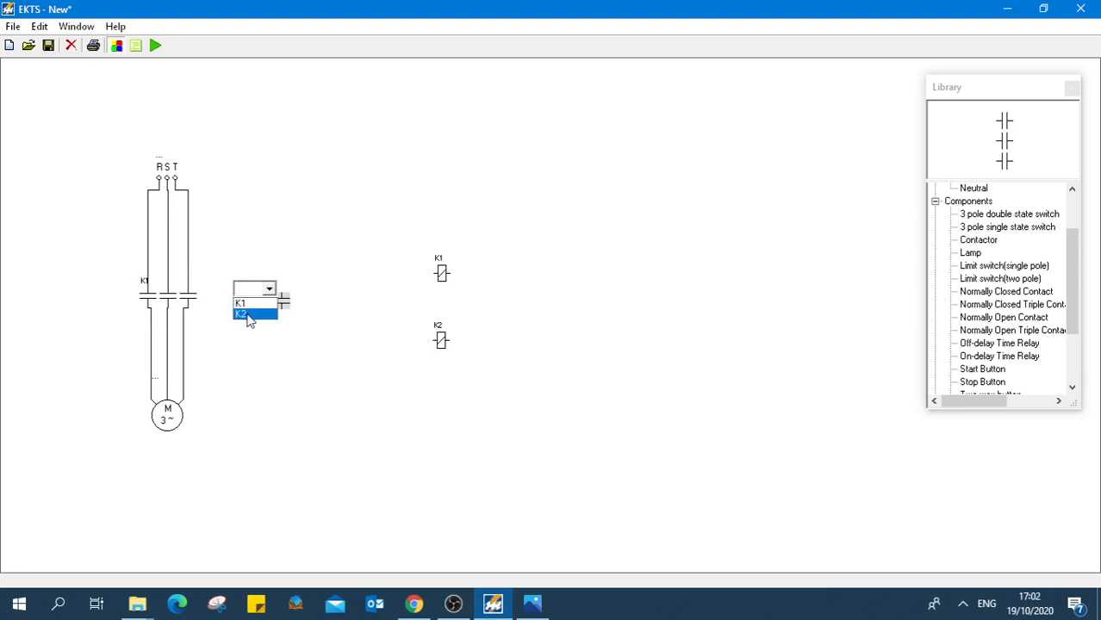
left_click(248, 317)
left_click(243, 356)
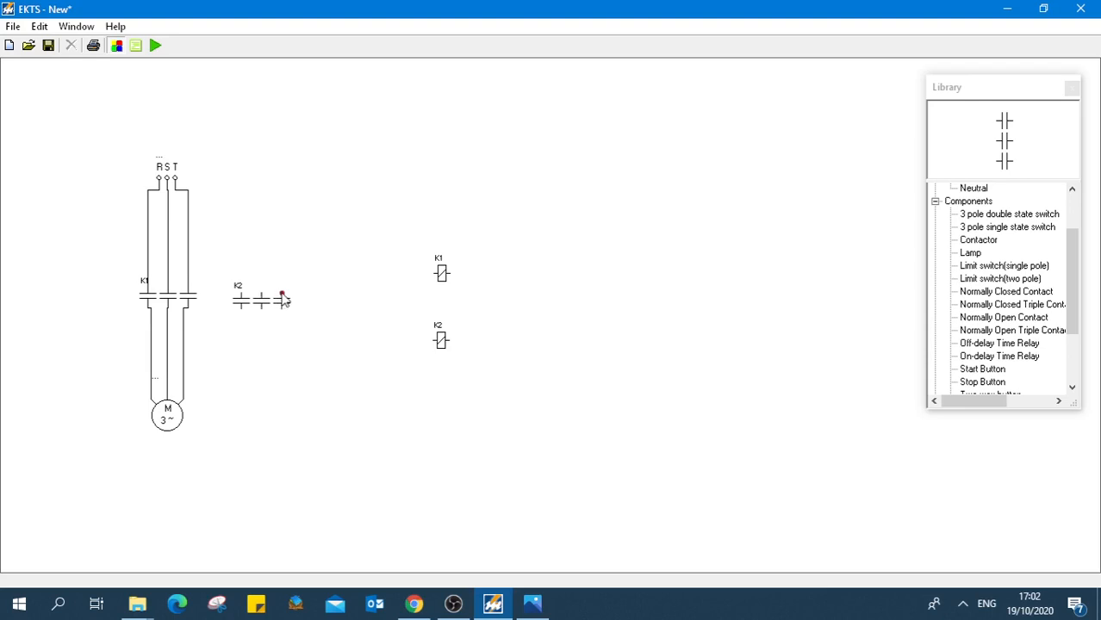
Wire the K2 contact's upper terminals, right to left, to the T, S and R supply lines, raising the horizontal runs above the contacts
left_click_drag(282, 295, 190, 212)
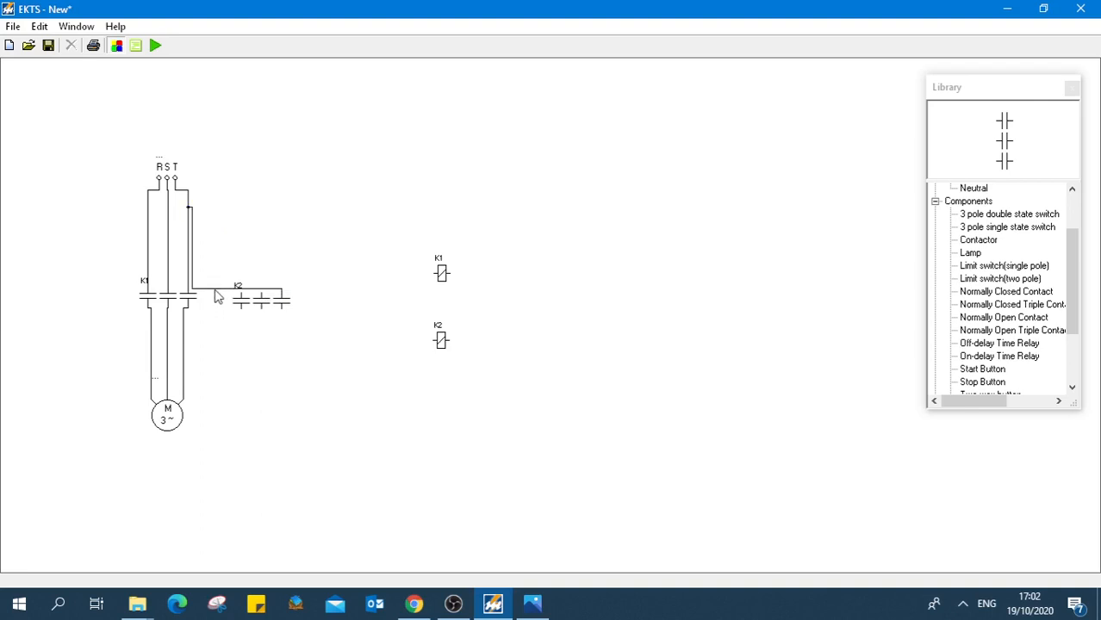
left_click_drag(216, 291, 248, 215)
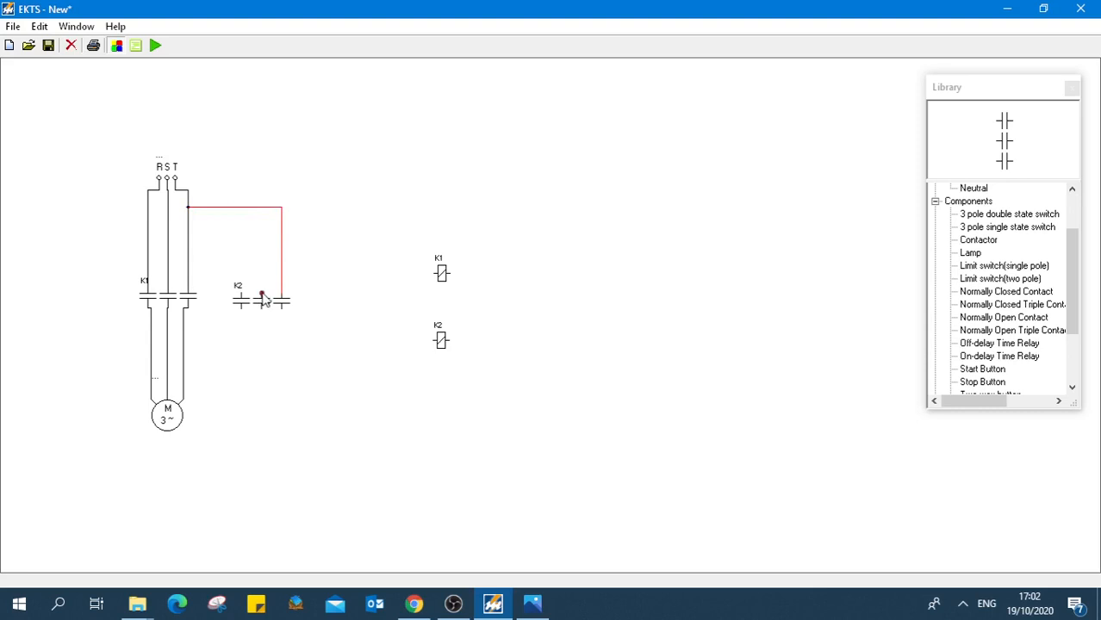
left_click_drag(263, 295, 168, 217)
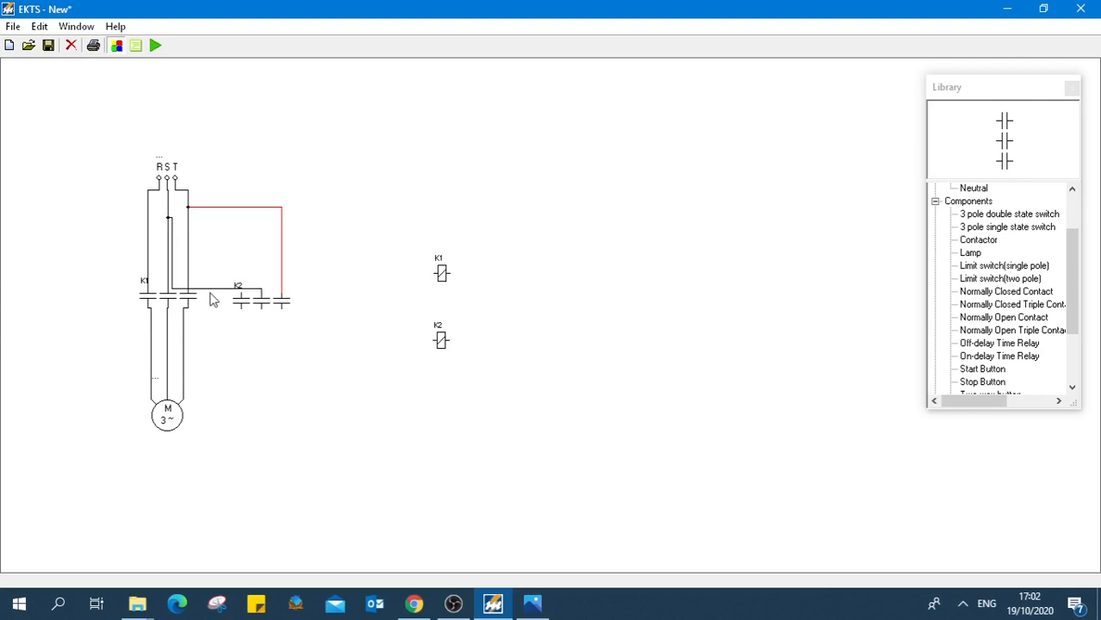
left_click_drag(212, 290, 225, 224)
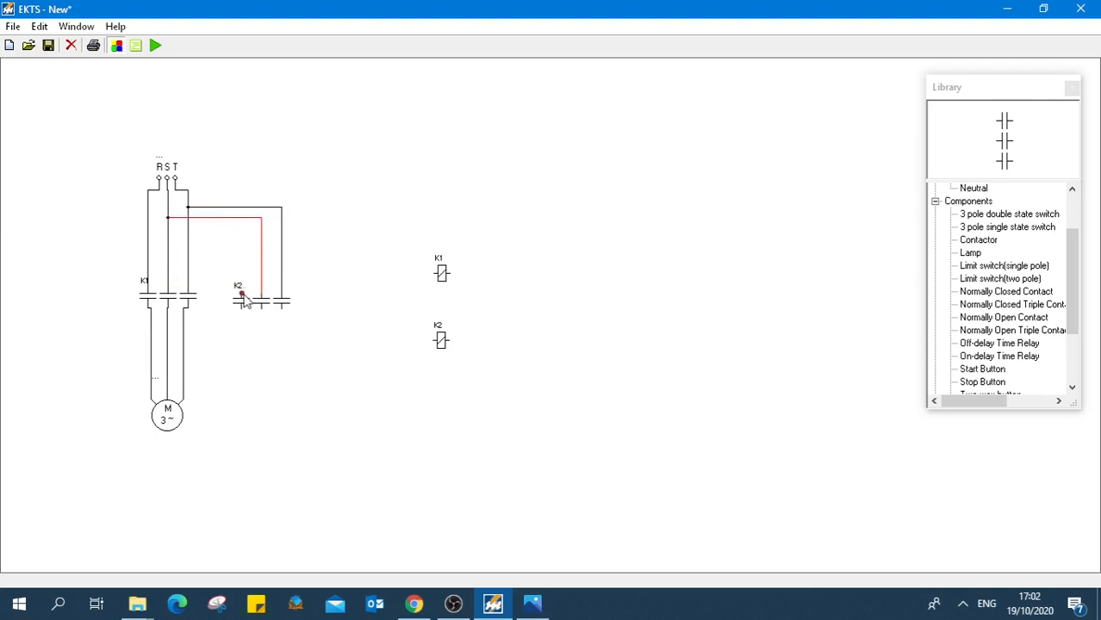
left_click_drag(243, 297, 148, 235)
left_click_drag(205, 288, 219, 241)
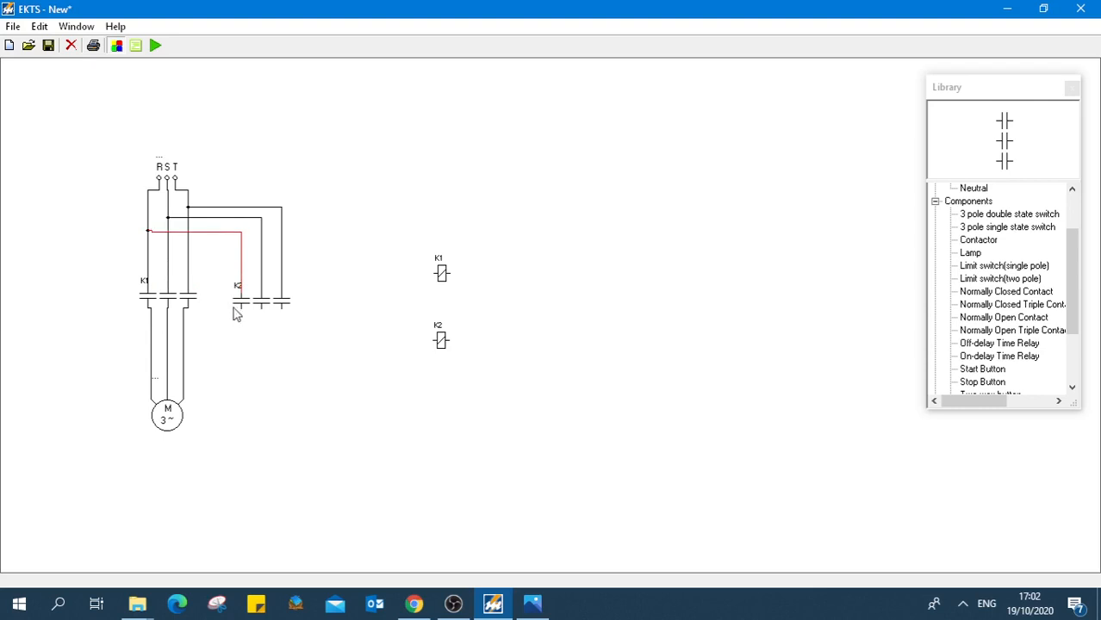
left_click(256, 332)
Wire K2's lower terminals to the motor lines with R and S swapped and T straight, lowering the horizontal runs to separate them
left_click_drag(281, 311, 185, 380)
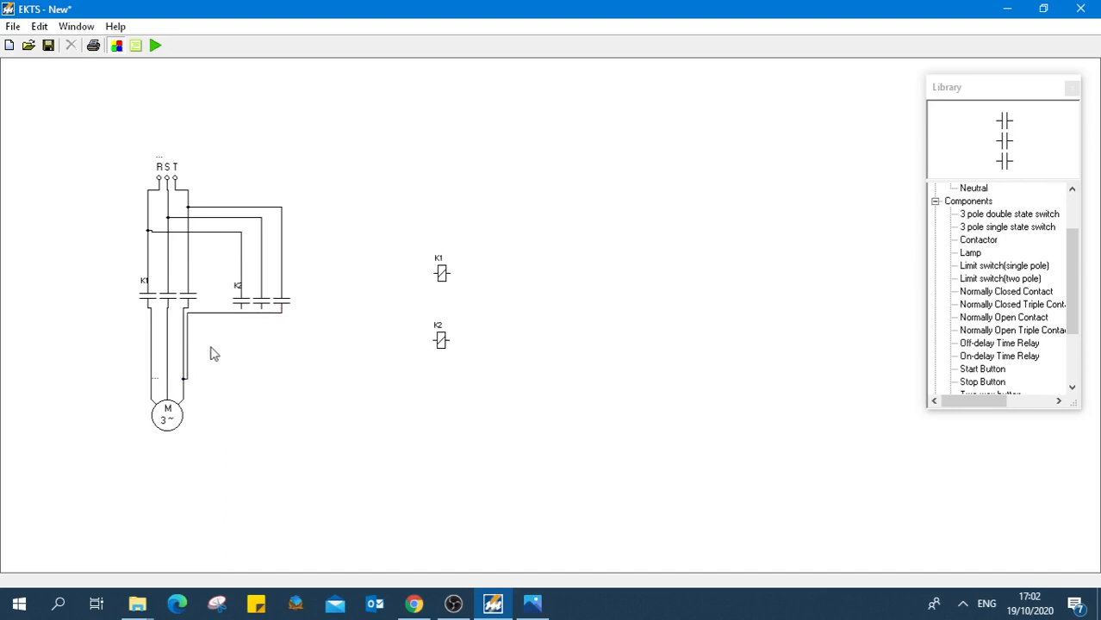
left_click_drag(215, 313, 216, 380)
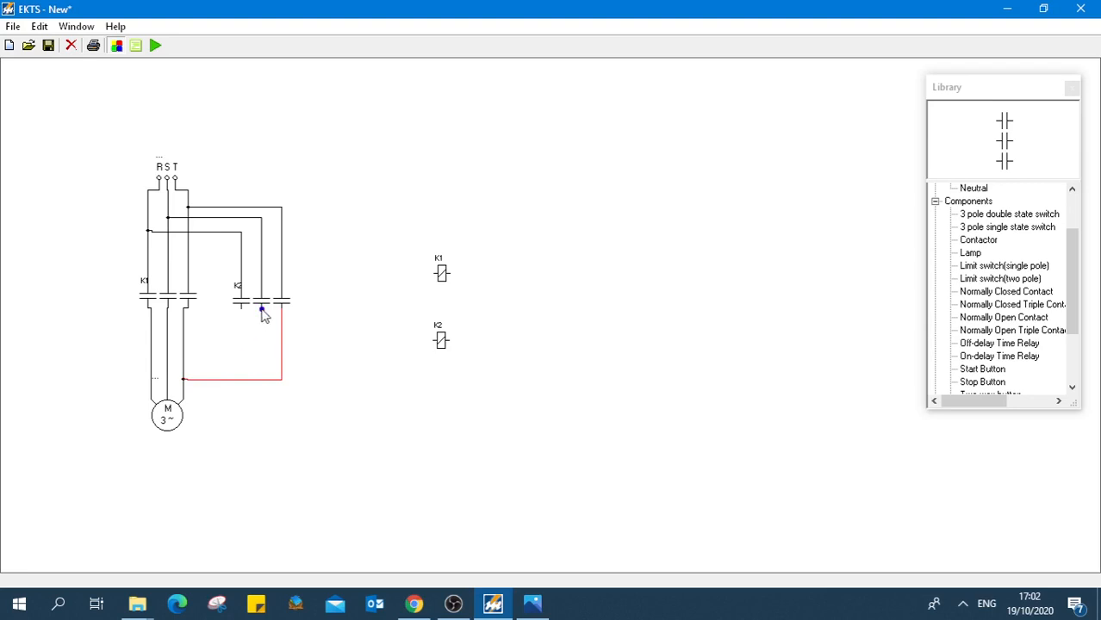
left_click_drag(261, 308, 152, 365)
left_click_drag(206, 319, 210, 372)
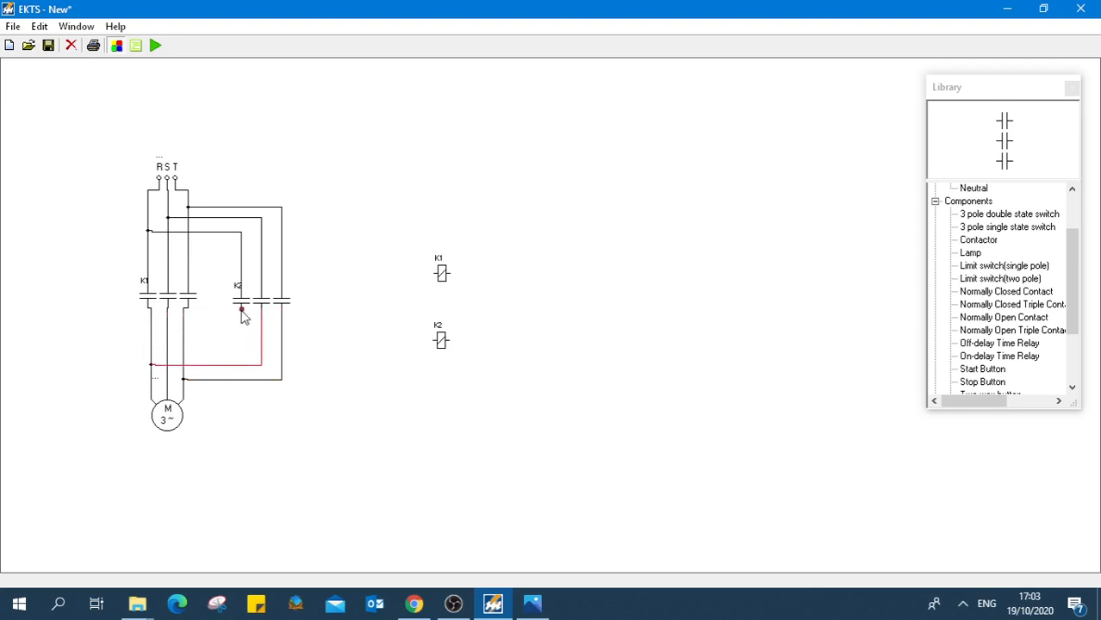
mouse_move(241, 309)
left_mouse_down()
mouse_move(221, 339)
mouse_move(179, 360)
mouse_move(168, 353)
left_mouse_up()
left_click_drag(209, 313, 200, 359)
left_click(307, 416)
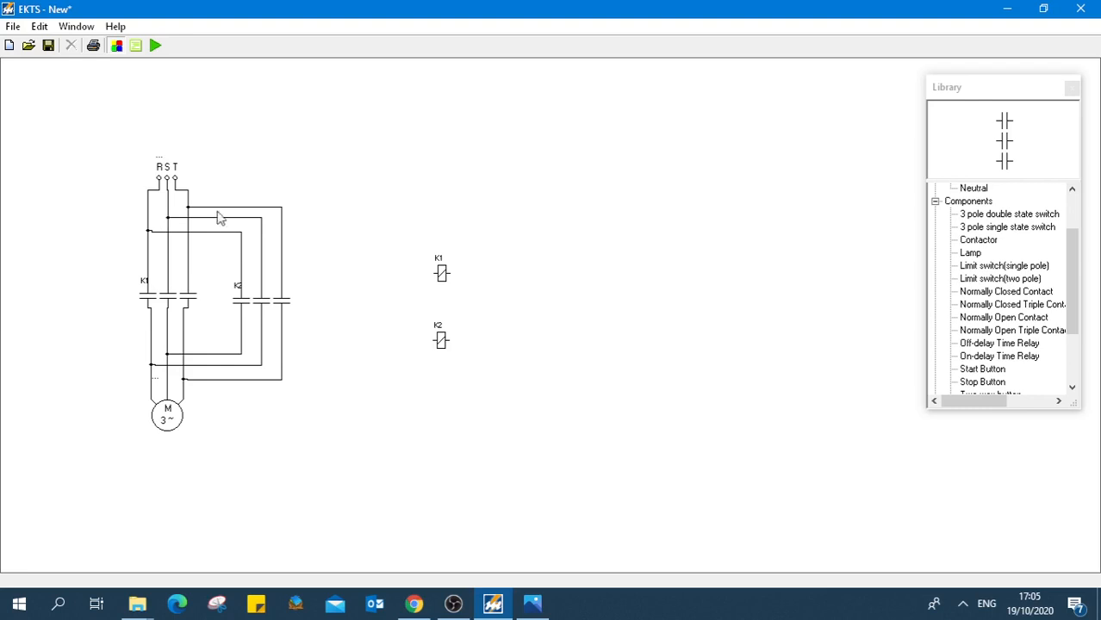
Space the two contactor coils further apart by moving K1 slightly up and K2 slightly down
left_click_drag(446, 278, 445, 268)
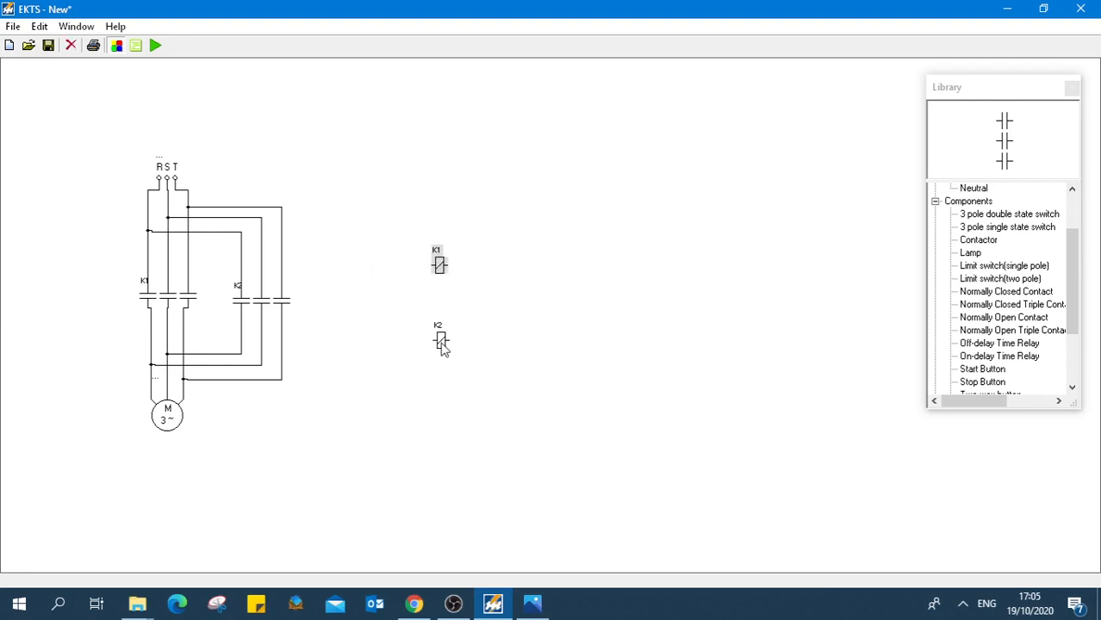
left_click_drag(441, 340, 438, 347)
left_click(520, 337)
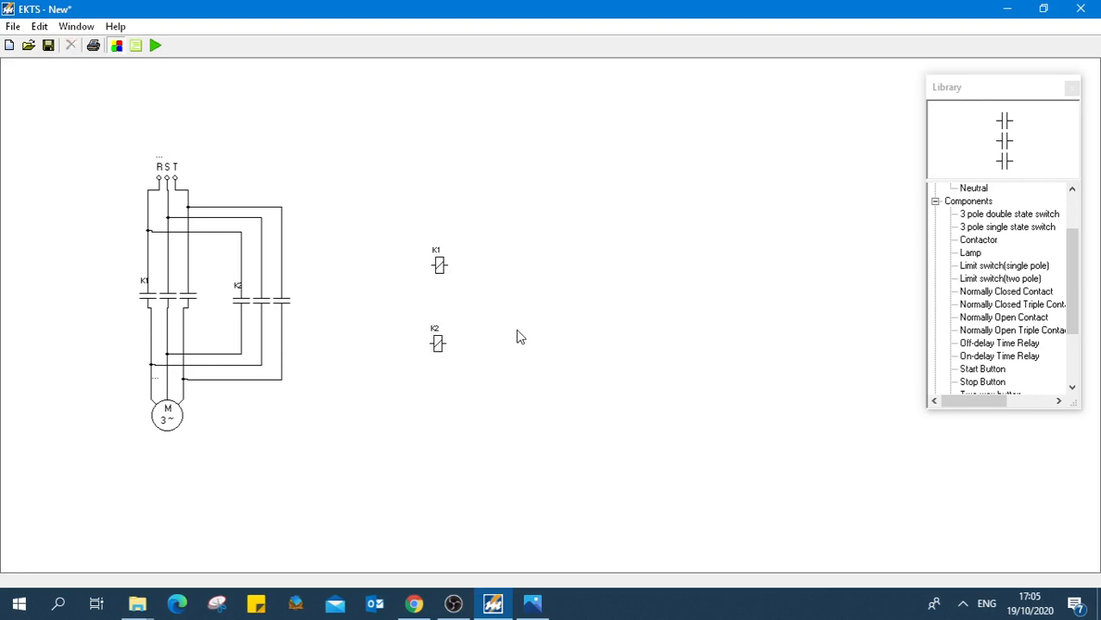
Add an L1 supply terminal to the right of the power circuit and a Neutral terminal farther right at about the same height
left_click(934, 201)
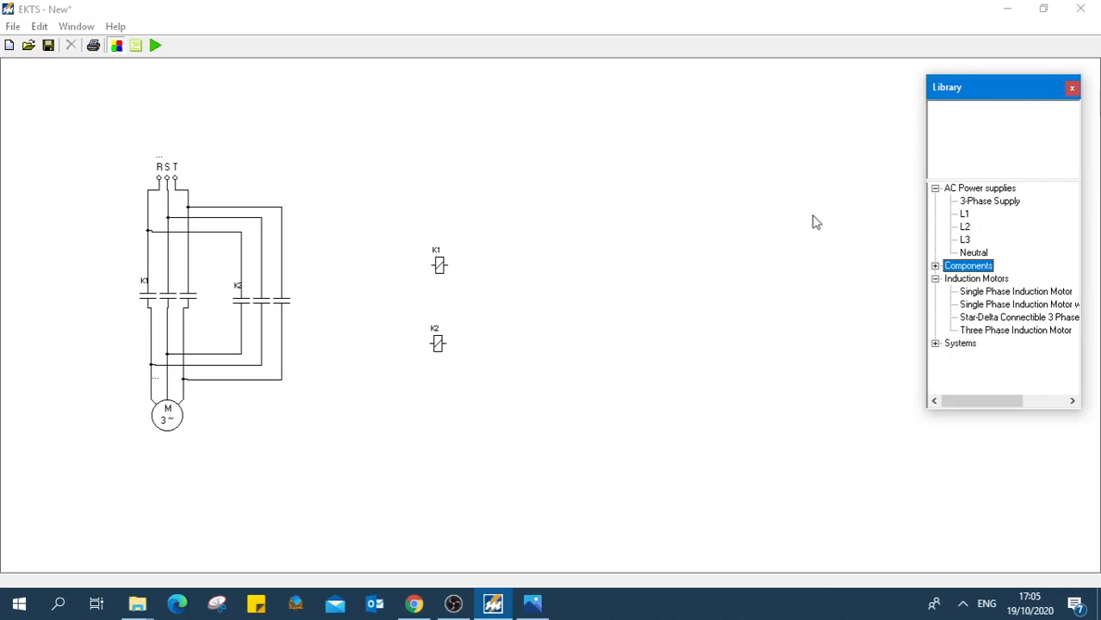
left_click(962, 215)
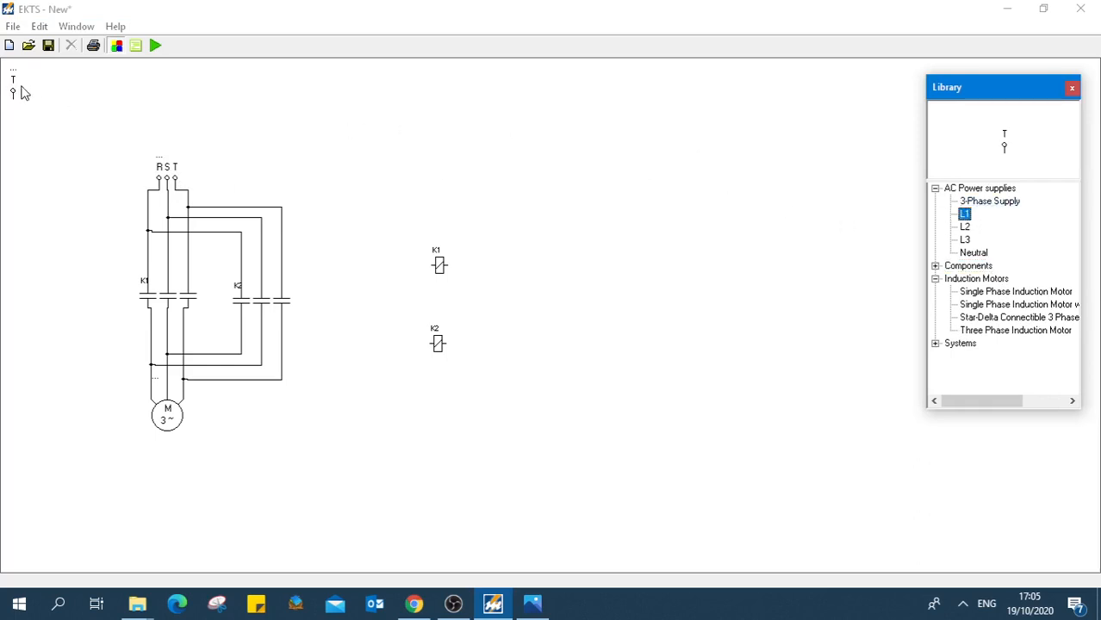
left_click_drag(15, 94, 362, 183)
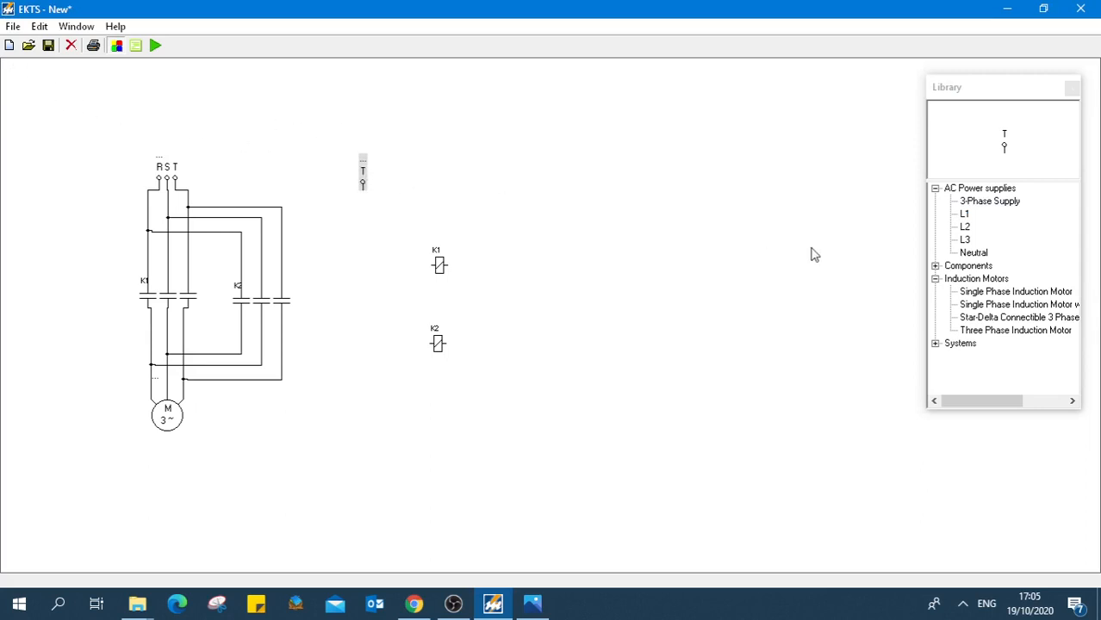
left_click(974, 253)
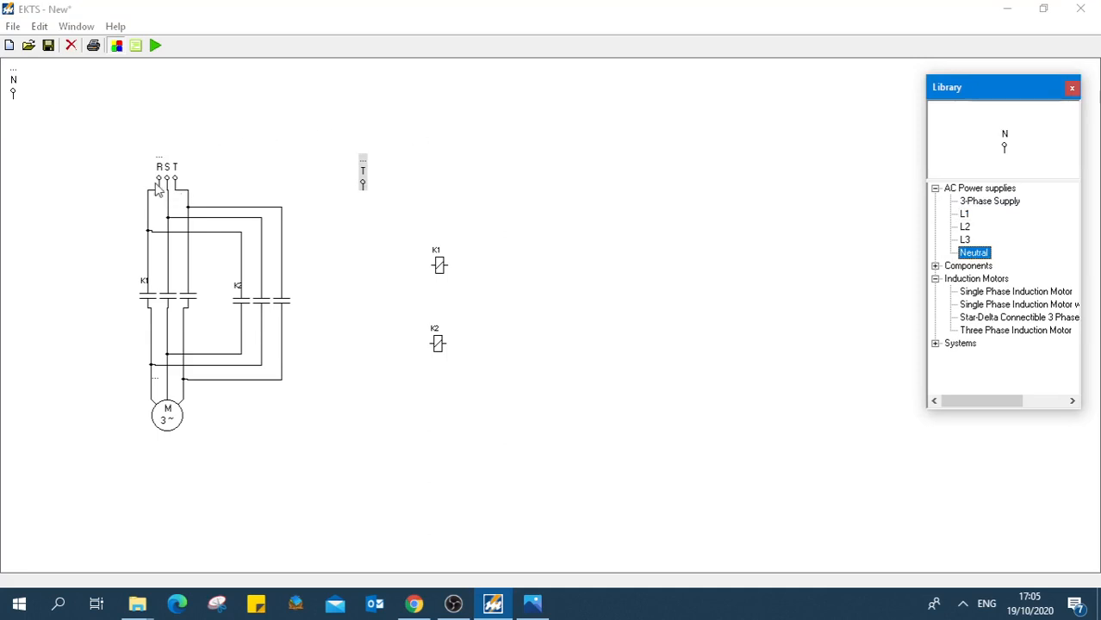
left_click(18, 93)
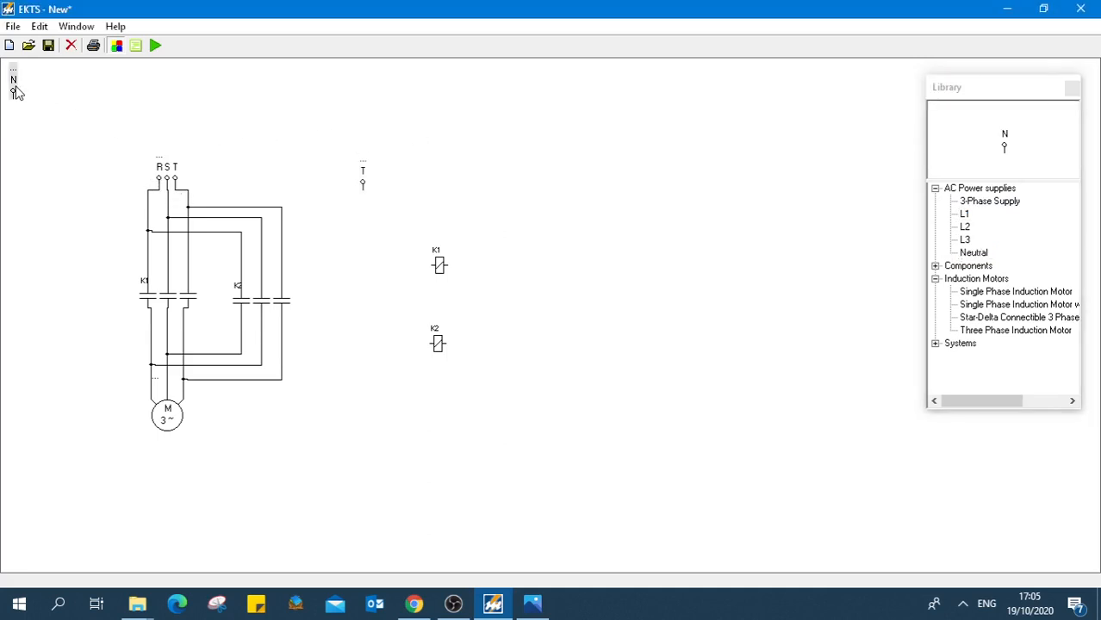
left_click_drag(17, 93, 657, 176)
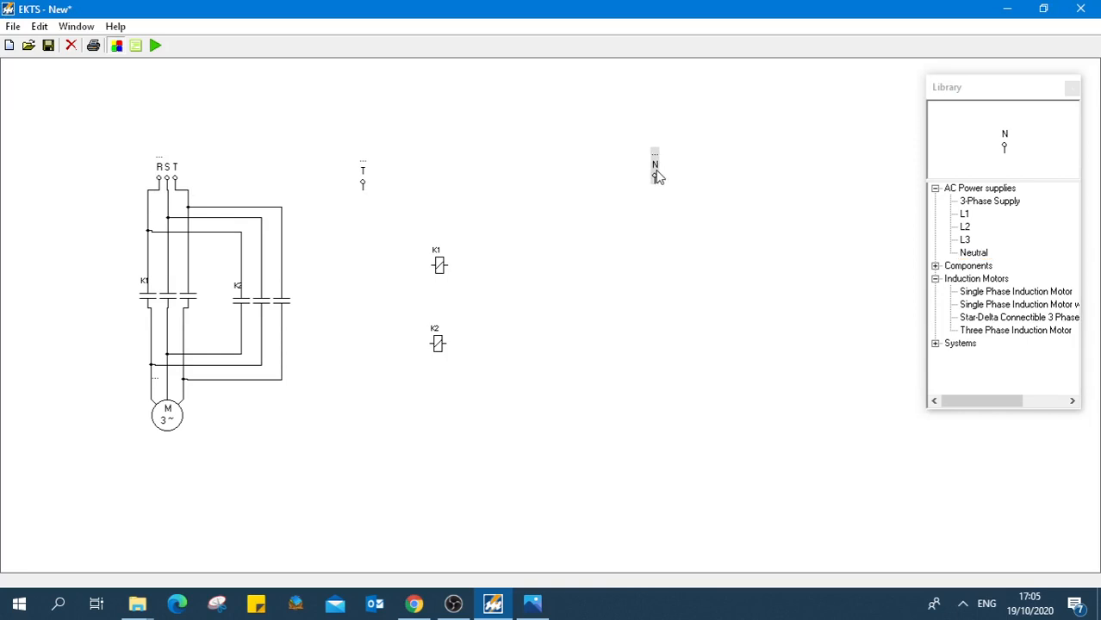
Move the K1 and K2 contactor coils right, stacking them just below and left of the neutral terminal
left_click(438, 263)
left_click_drag(438, 262, 585, 255)
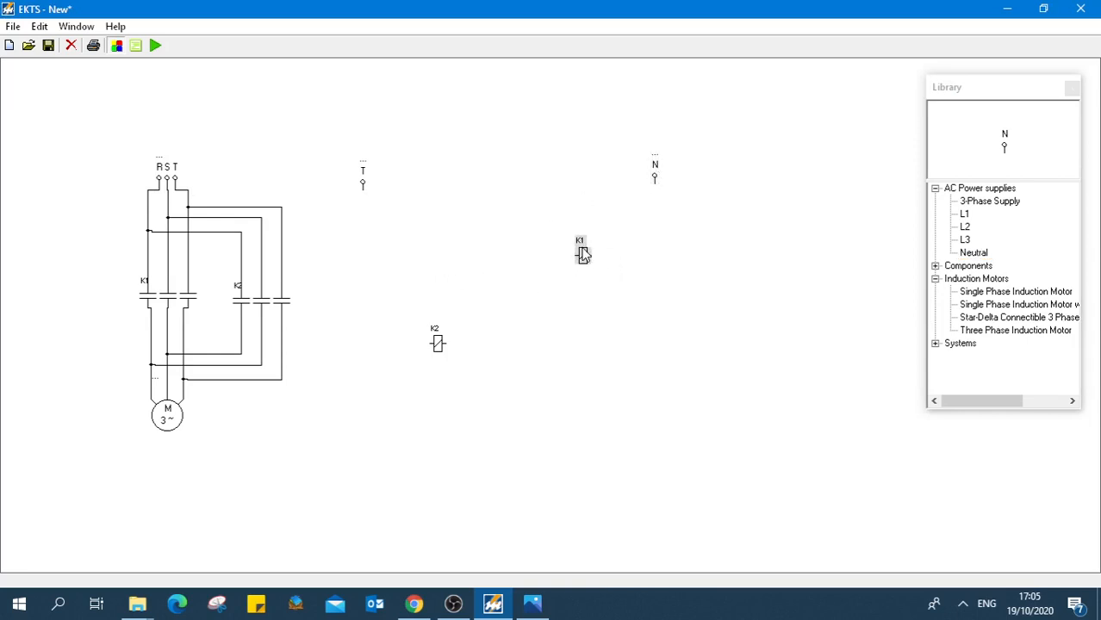
left_click_drag(438, 348, 586, 356)
left_click(750, 377)
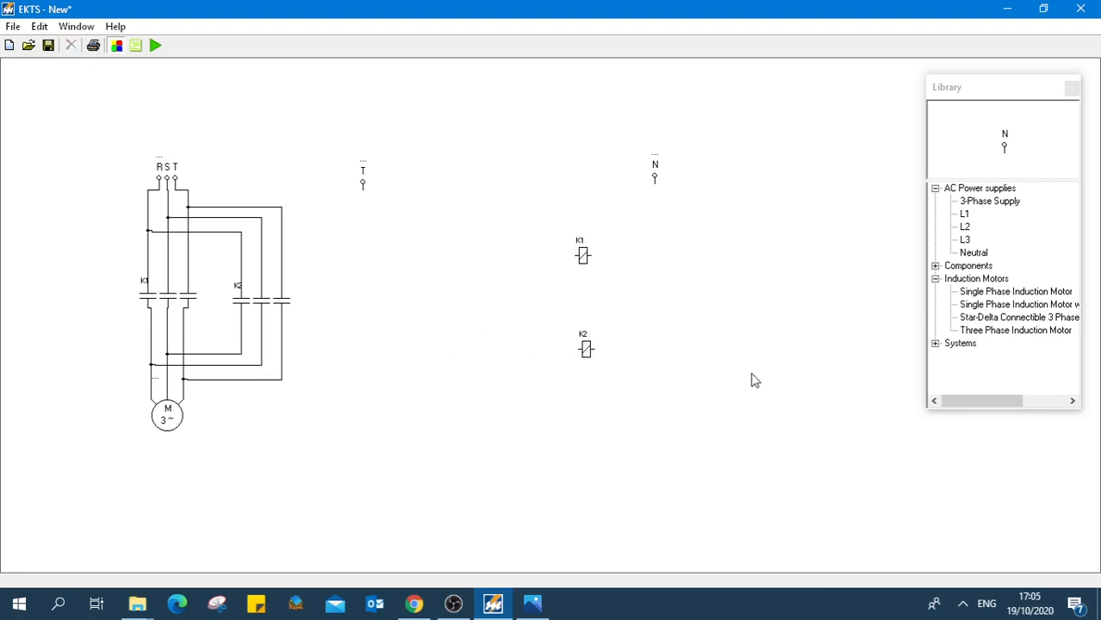
Add two Start Buttons left of the coils, one level with K1 and the other level with K2
left_click(935, 188)
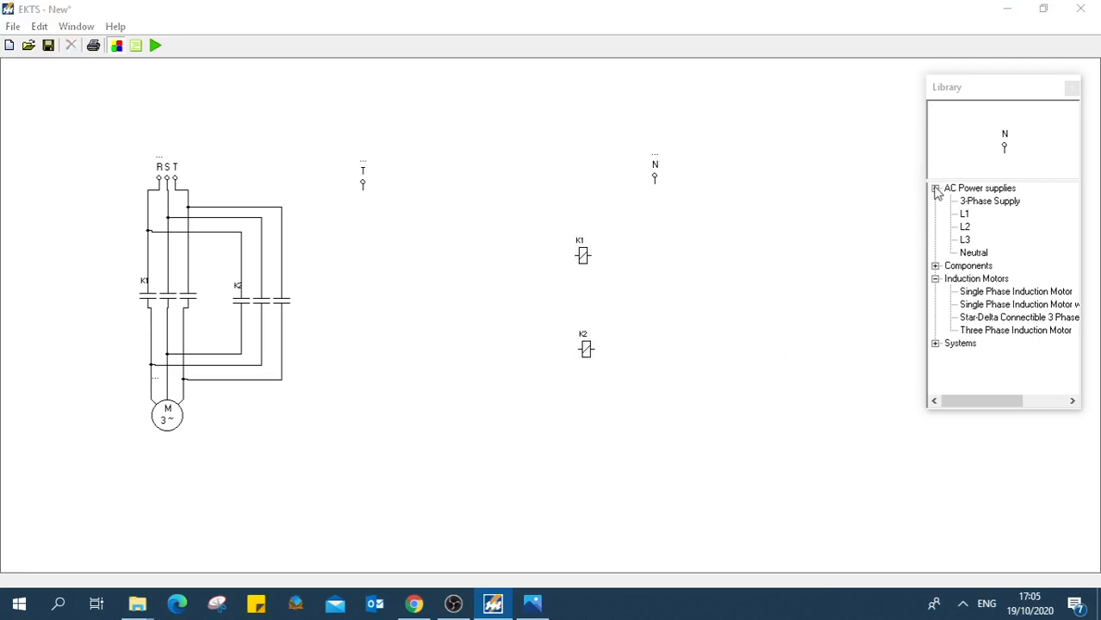
left_click(934, 201)
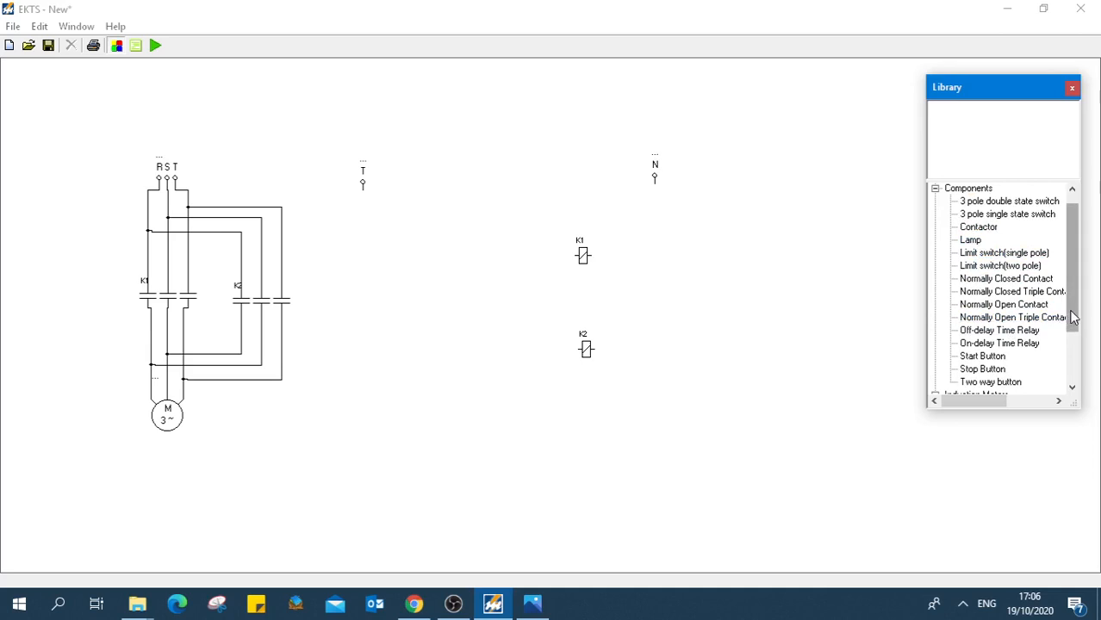
mouse_move(1072, 319)
left_mouse_down()
mouse_move(1071, 373)
mouse_move(1066, 324)
left_mouse_up()
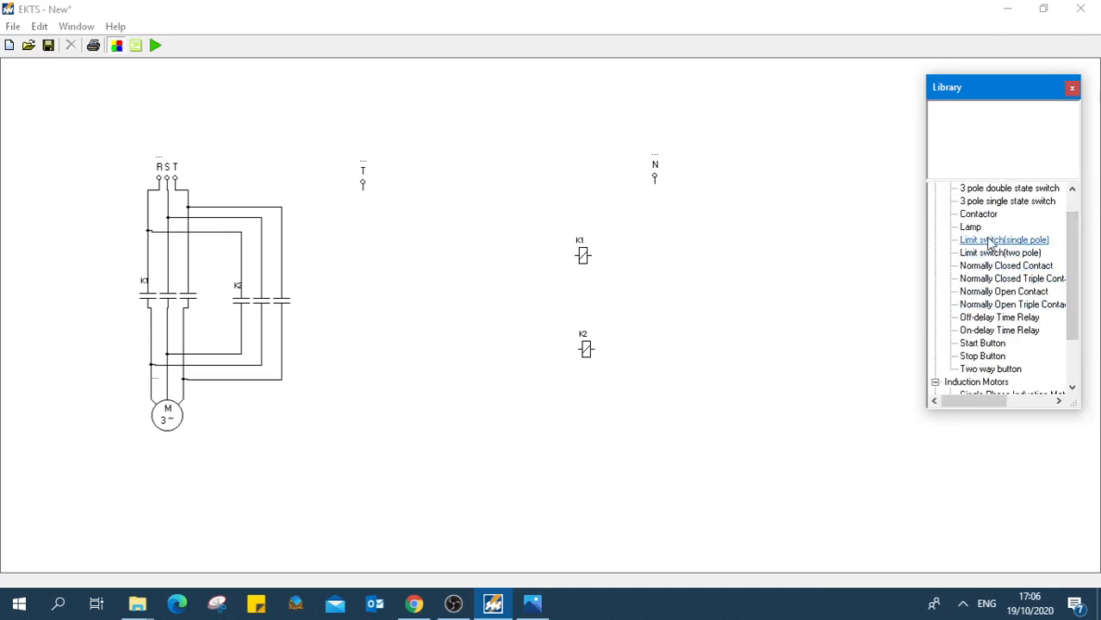
left_click(1073, 201)
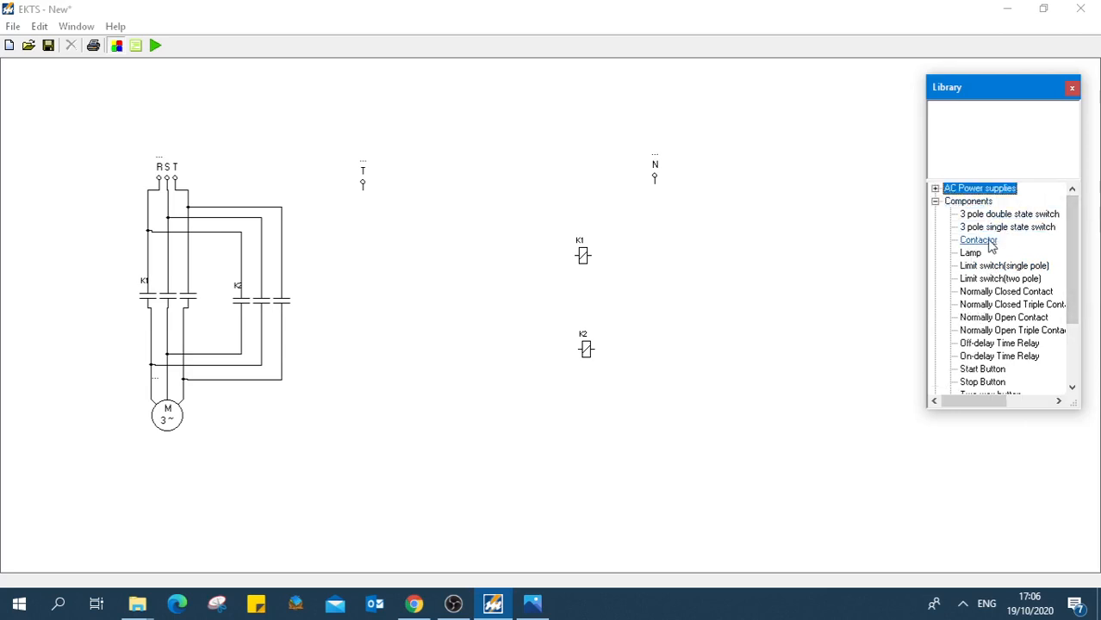
left_click(990, 369)
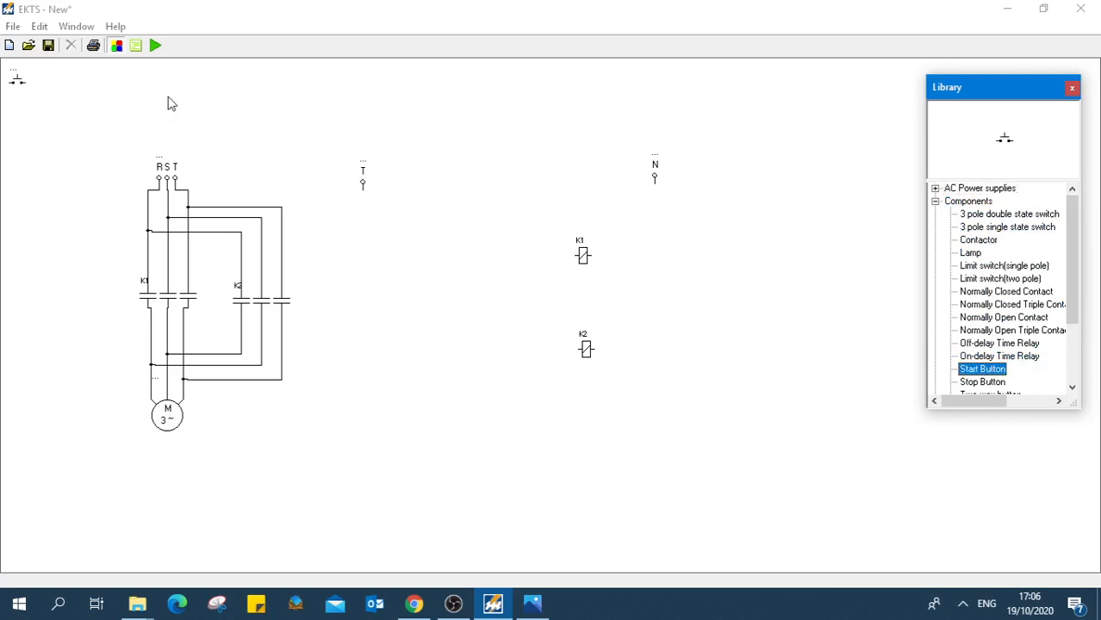
left_click_drag(17, 84, 423, 254)
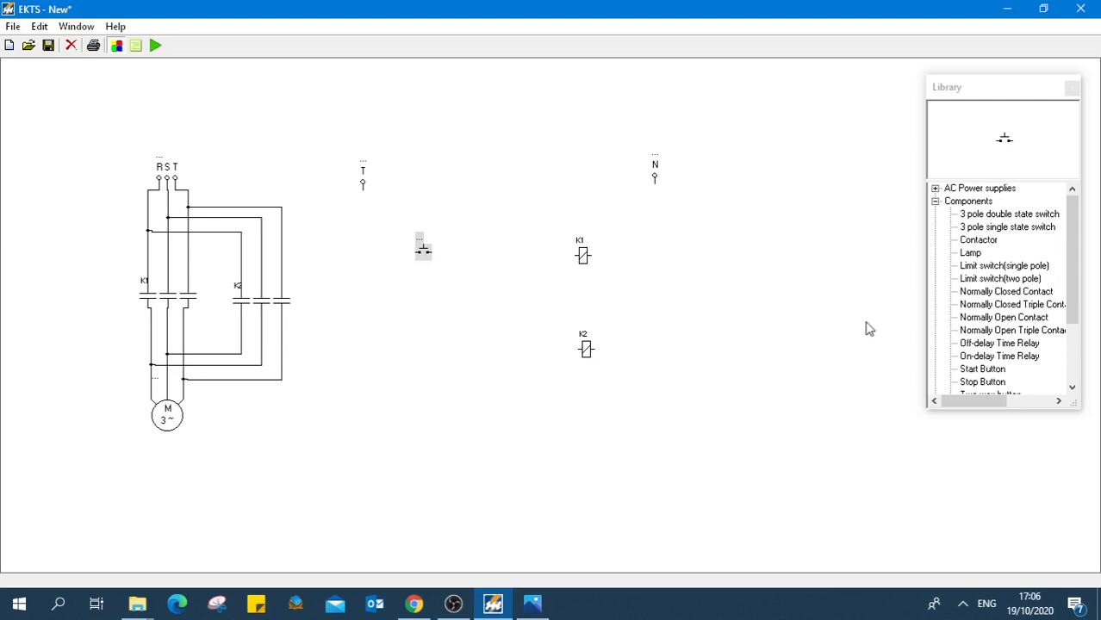
left_click(981, 370)
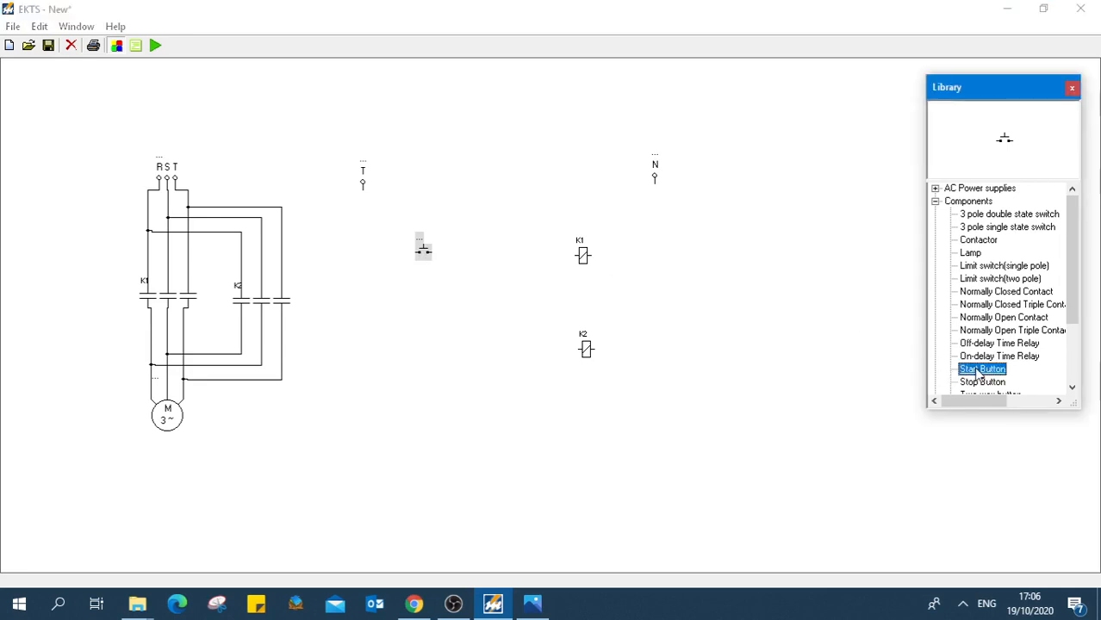
left_click(17, 82)
left_click_drag(17, 82, 425, 346)
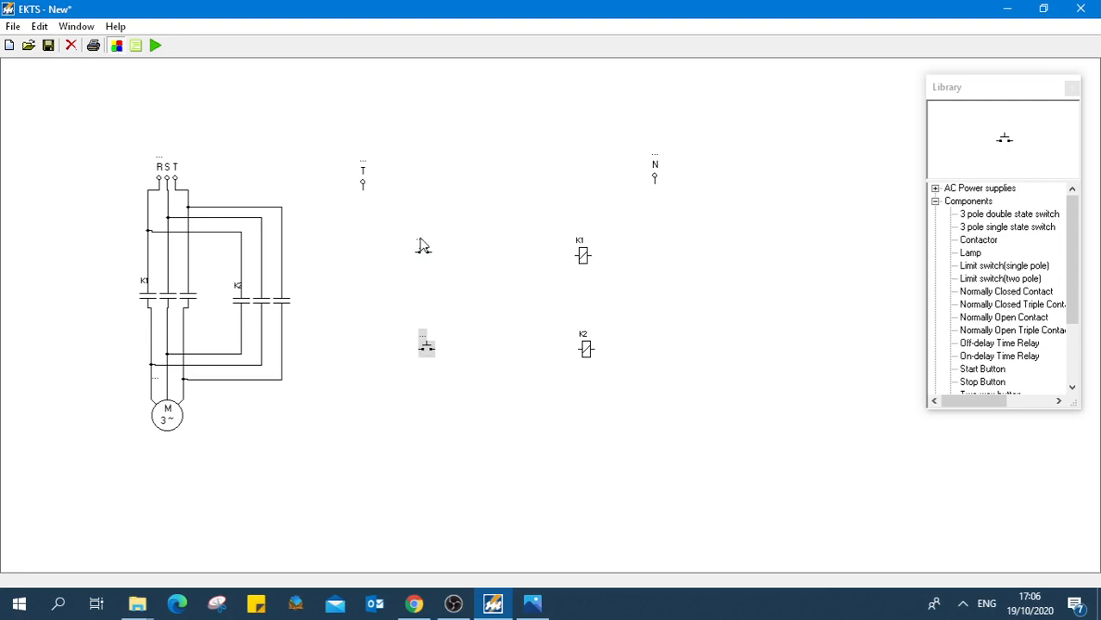
Label the upper start button FWD and the lower start button REV
double_click(421, 246)
key("Return")
double_click(426, 238)
key("BackSpace")
key("Return")
double_click(423, 335)
left_click(463, 413)
Shift the FWD and REV buttons slightly right, lining them up vertically and level with their coils
left_click_drag(424, 256, 429, 258)
left_click(469, 291)
left_click_drag(428, 255, 442, 256)
left_click_drag(432, 348, 441, 346)
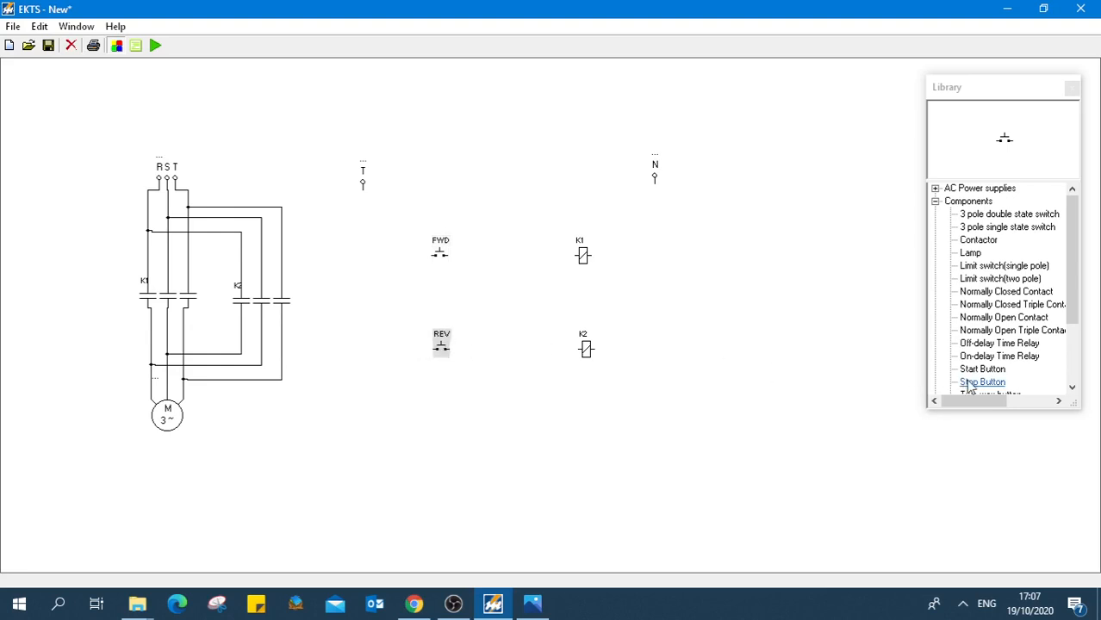
Add a Stop Button to the left, midway between FWD and REV in height, and label it STOP
left_click(969, 384)
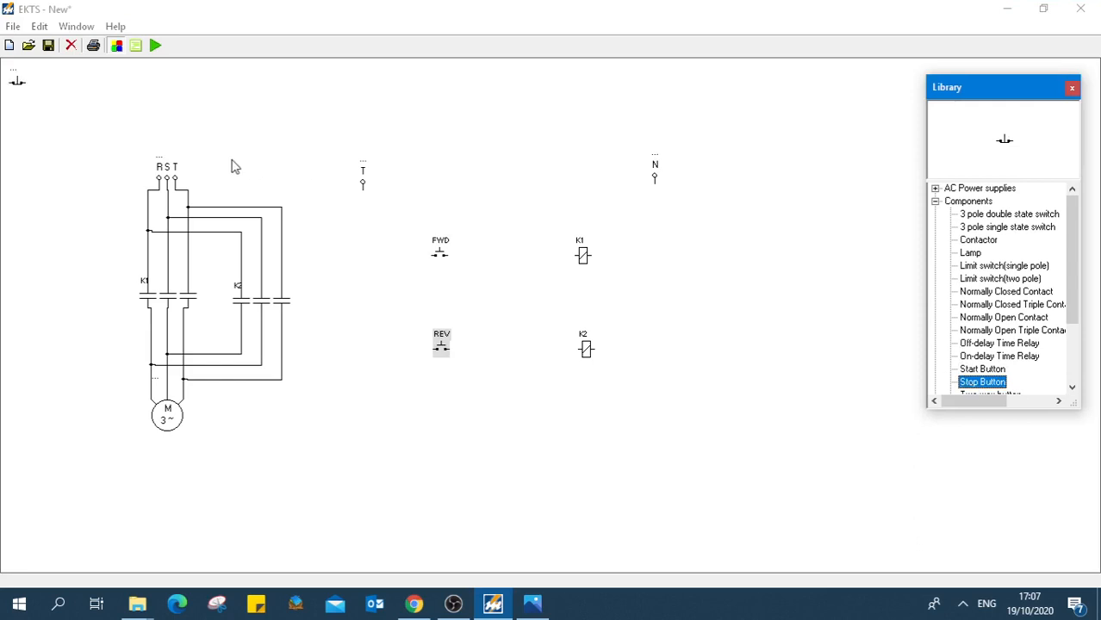
left_click_drag(18, 86, 404, 307)
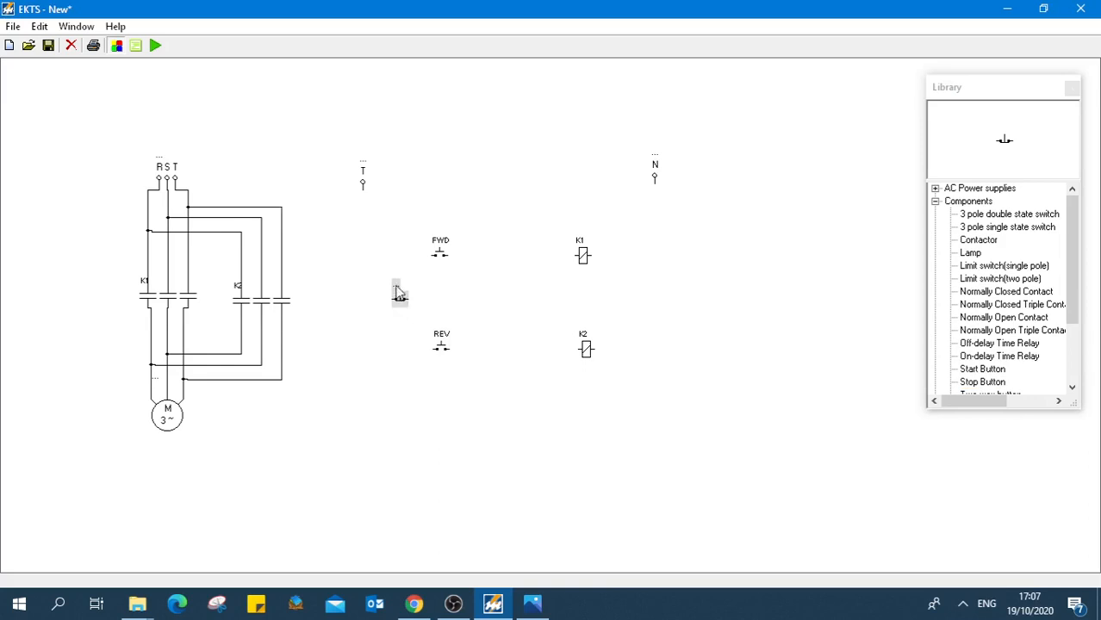
double_click(397, 293)
key("Return")
left_click(395, 394)
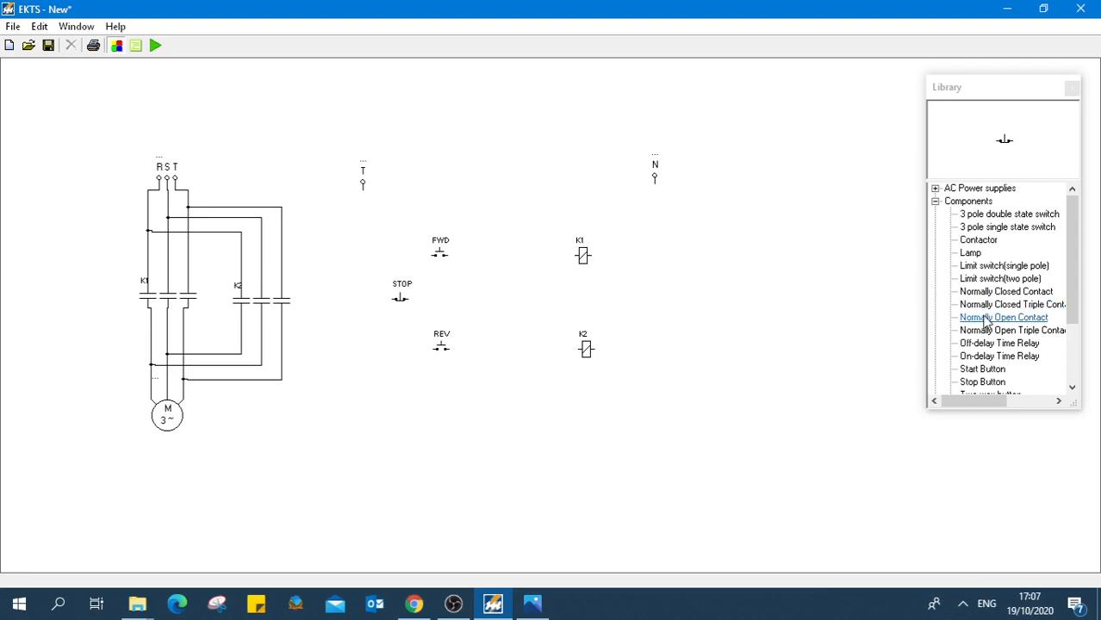
Add two Normally Open Contacts, one directly above the FWD button and one directly above the REV button
left_click(986, 318)
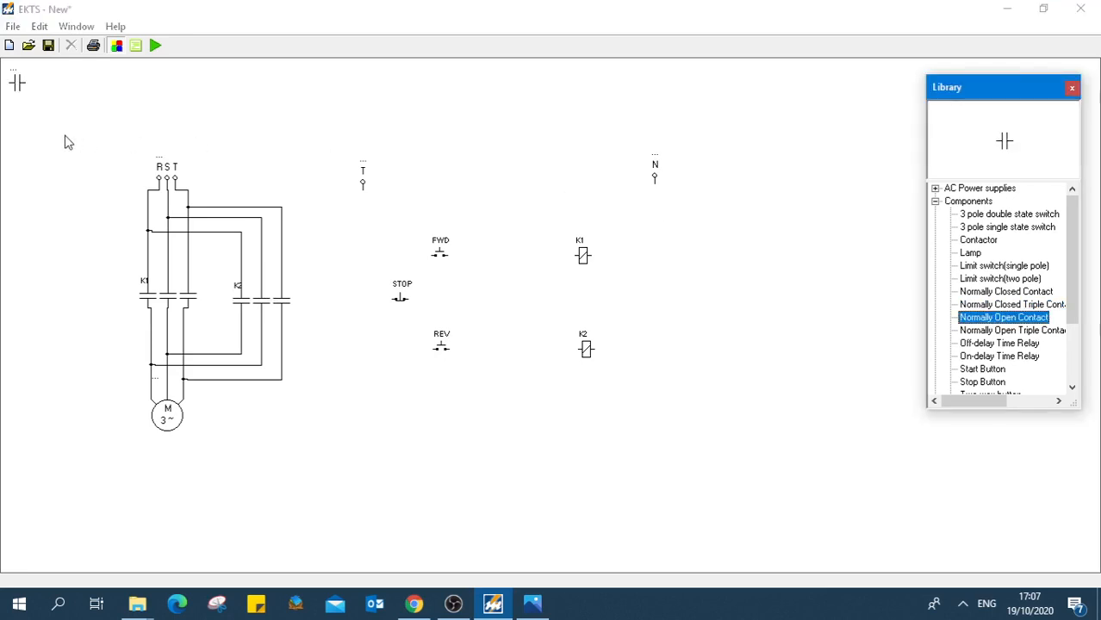
left_click_drag(19, 85, 187, 127)
left_click_drag(257, 154, 443, 217)
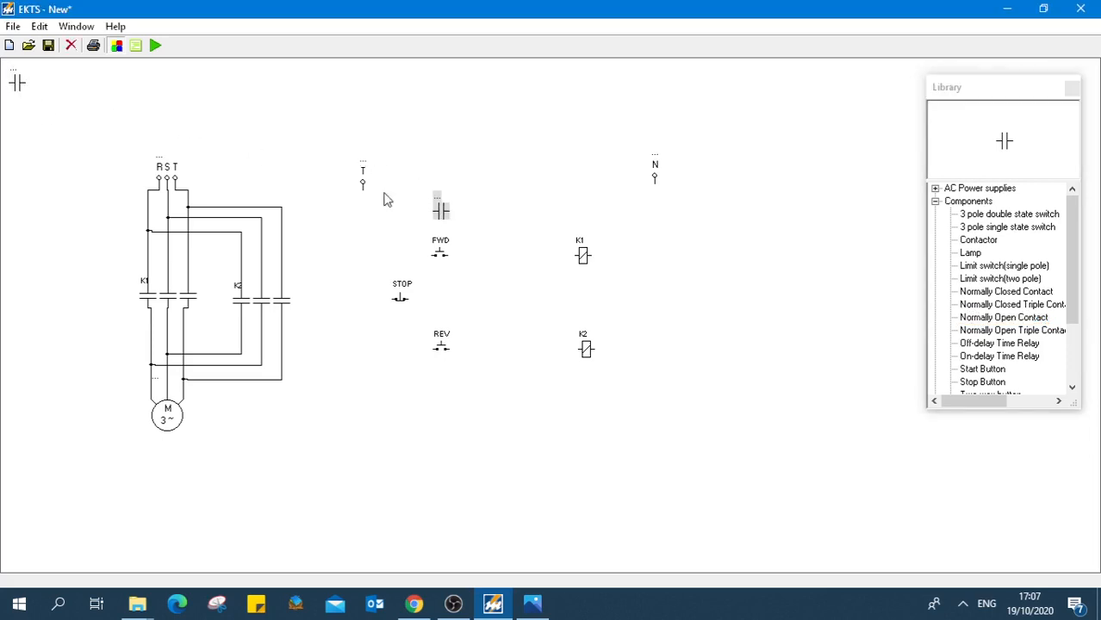
left_click(17, 82)
left_click_drag(17, 82, 442, 303)
left_click(472, 402)
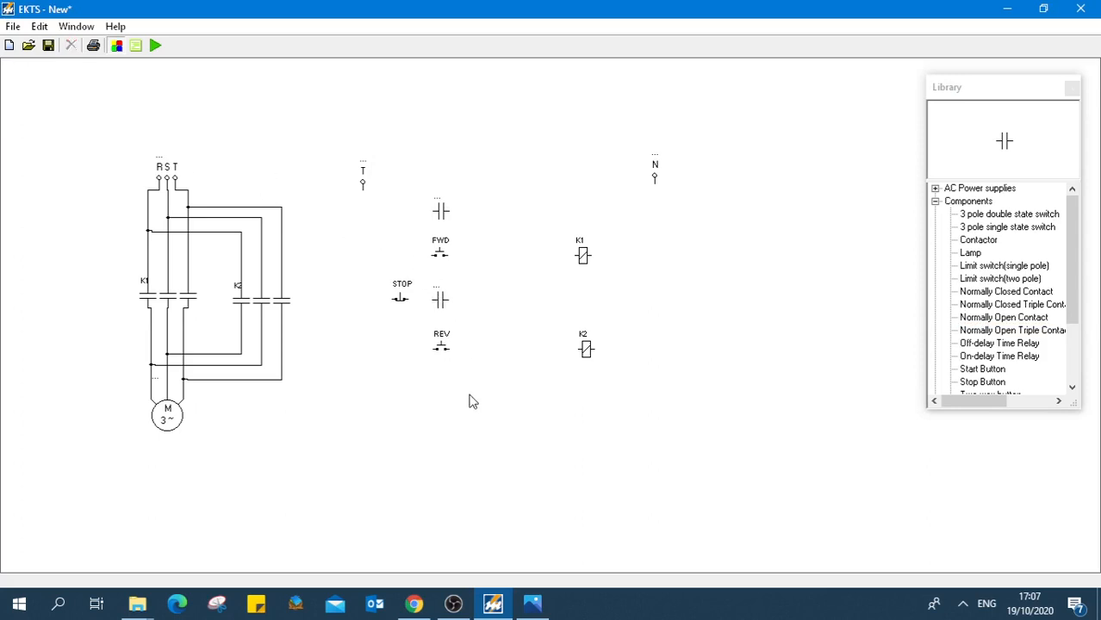
Wire the control supply T to STOP, and STOP's output to the left terminals of both contacts and the FWD and REV buttons
left_click_drag(363, 191, 392, 307)
left_click_drag(387, 261, 365, 262)
left_click_drag(409, 300, 415, 229)
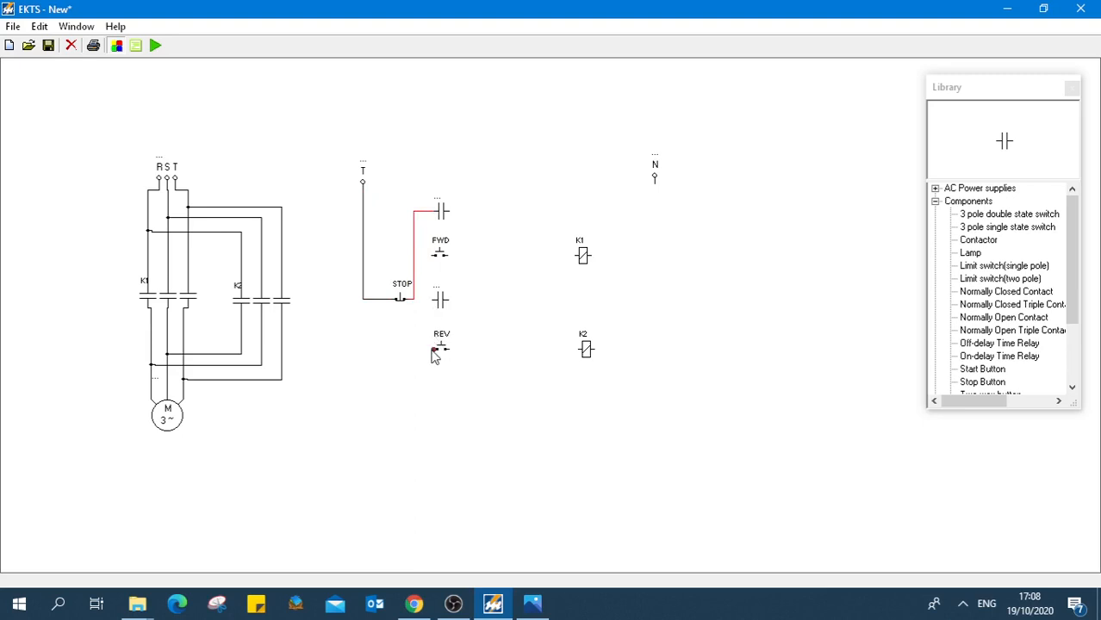
left_click_drag(431, 350, 414, 324)
left_click_drag(434, 302, 414, 302)
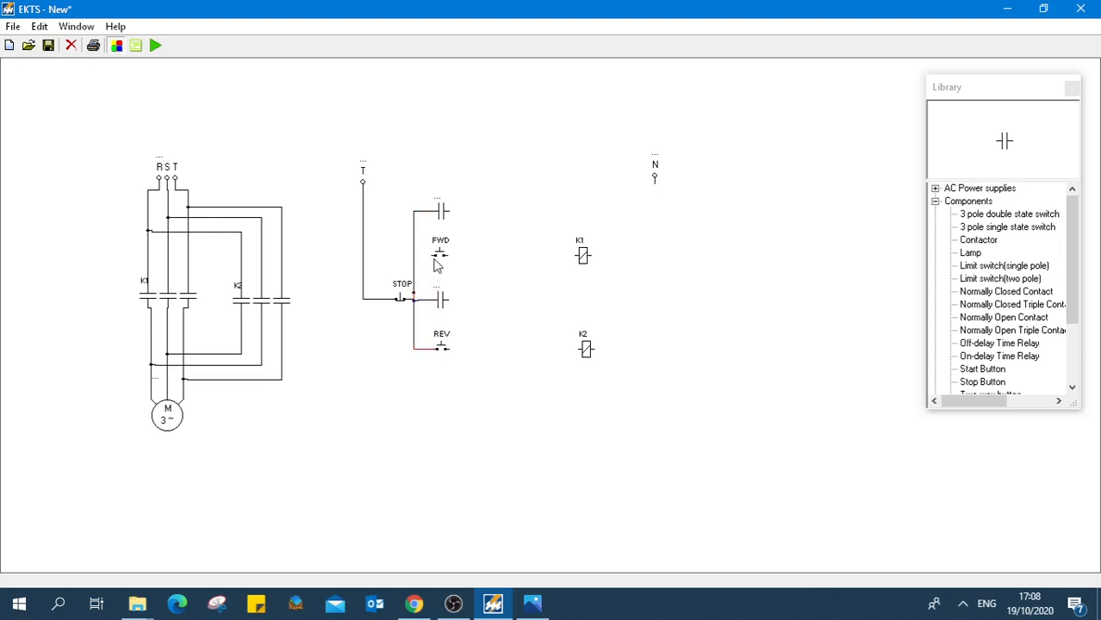
left_click_drag(433, 256, 414, 256)
left_click_drag(414, 256, 414, 256)
Wire FWD to coil K1 and REV to coil K2, joining each normally open contact's right terminal in parallel across its button
left_click_drag(449, 257, 575, 261)
left_click_drag(451, 212, 462, 256)
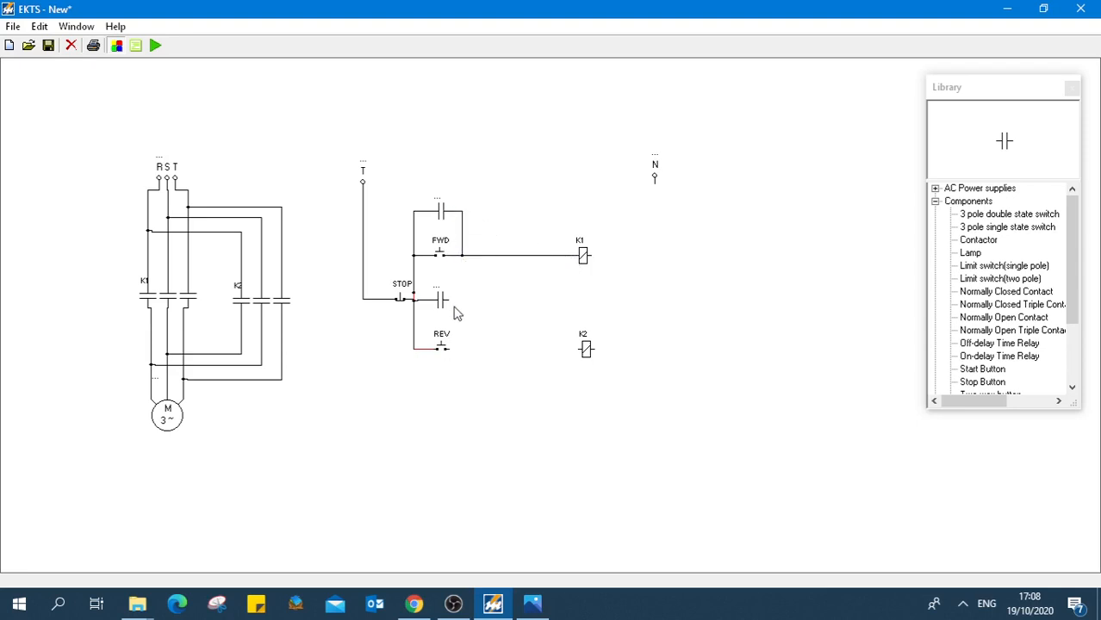
left_click_drag(449, 349, 571, 351)
left_click_drag(448, 300, 466, 350)
Assign the contact above FWD to contactor K1 and the contact above REV to contactor K2
left_click(438, 198)
left_click(471, 201)
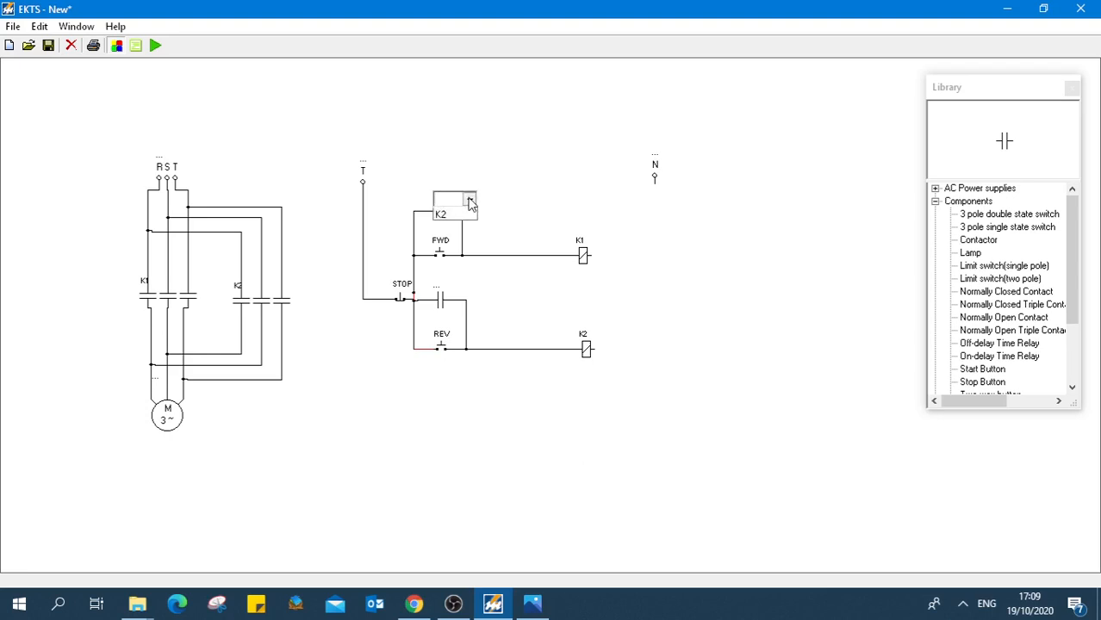
left_click(448, 209)
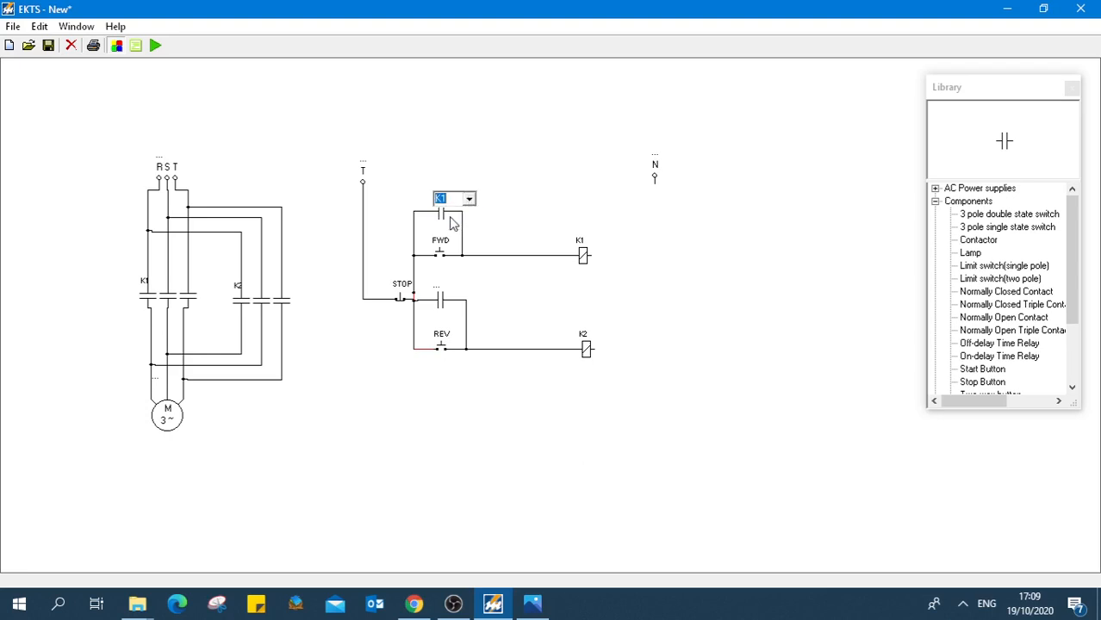
left_click(489, 237)
left_click(435, 288)
left_click(468, 288)
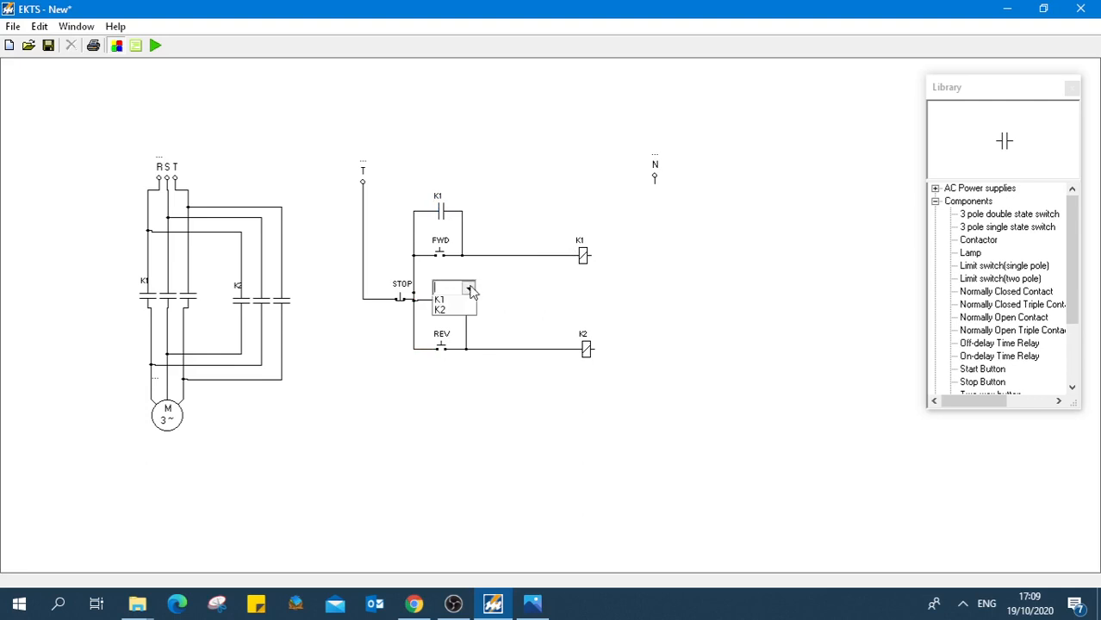
left_click(459, 313)
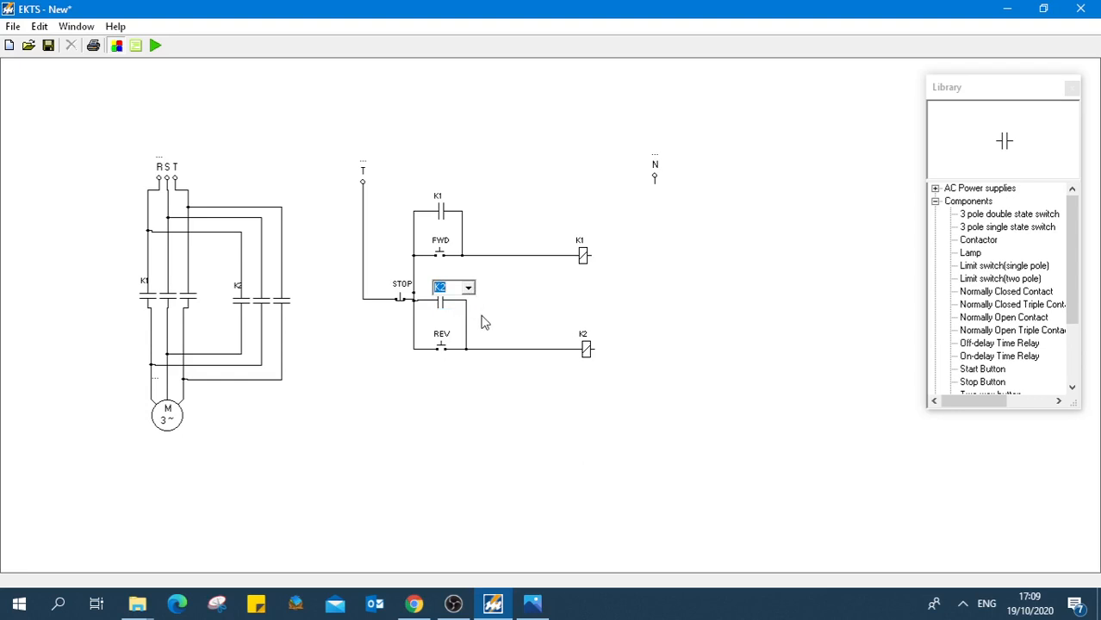
left_click(484, 319)
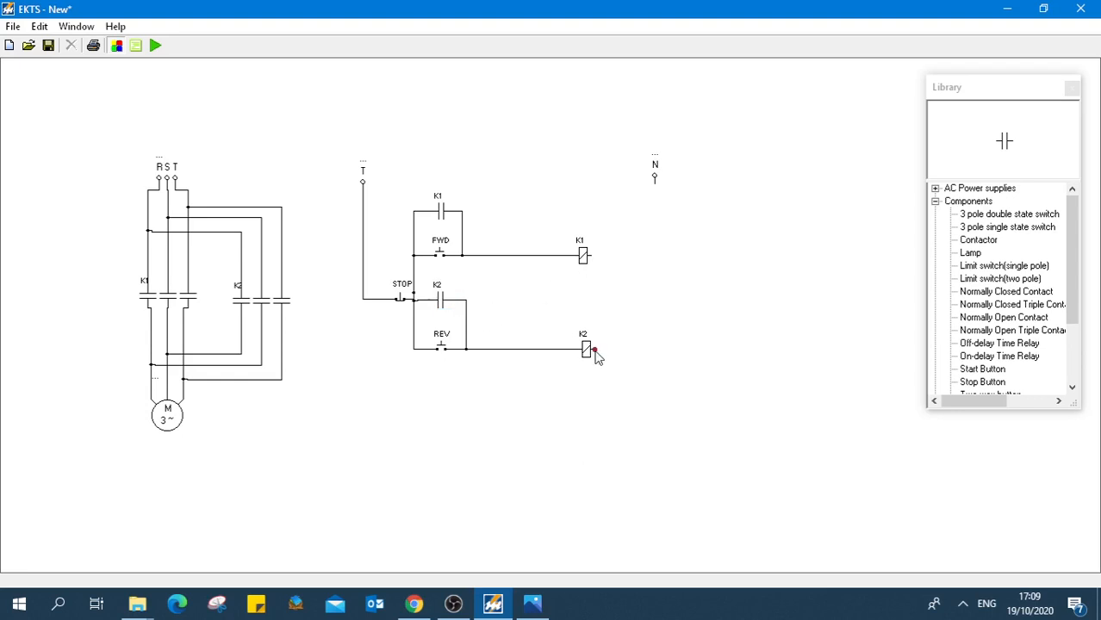
Wire the right terminals of coils K2 and K1 to the neutral line
left_click_drag(594, 349, 655, 184)
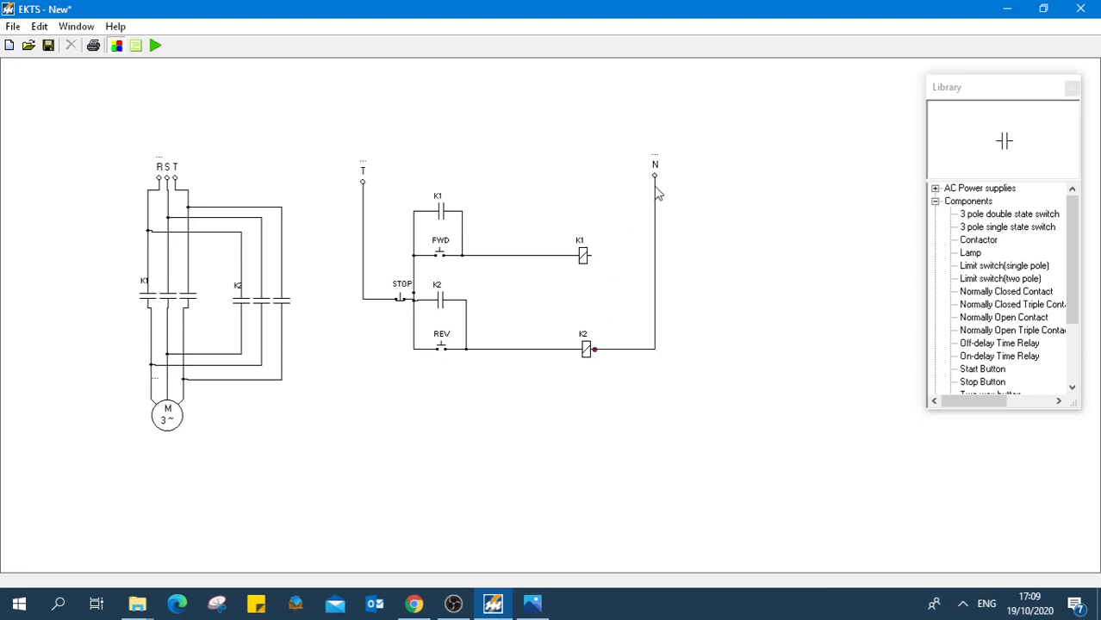
left_click_drag(592, 256, 655, 259)
Start the simulation, run the motor with FWD, and halt it with STOP
left_click(156, 47)
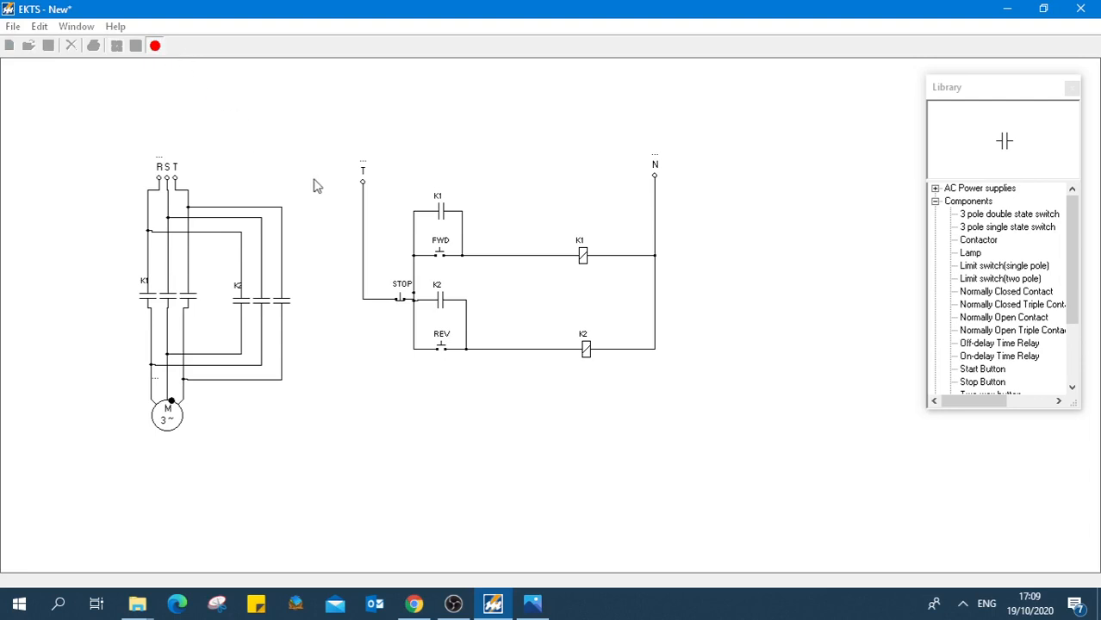
left_click(440, 254)
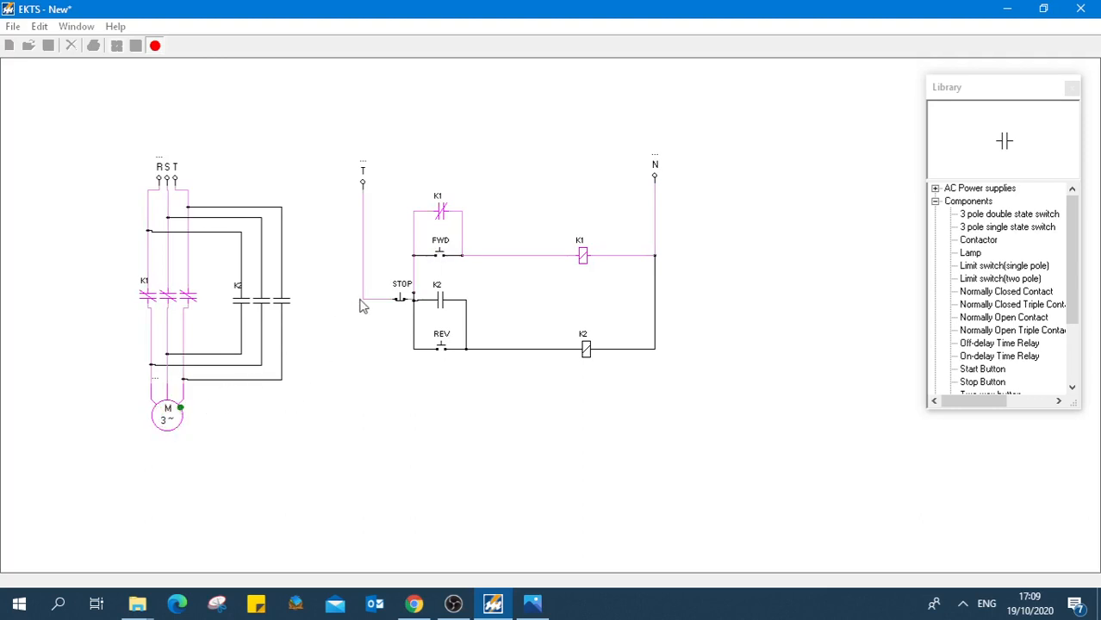
left_click(398, 301)
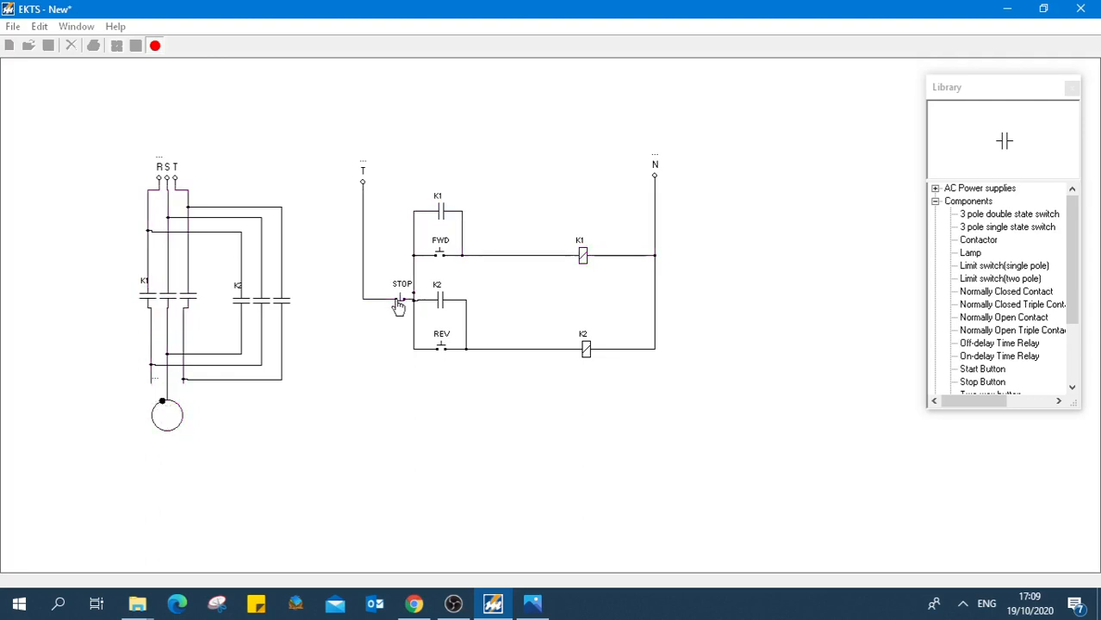
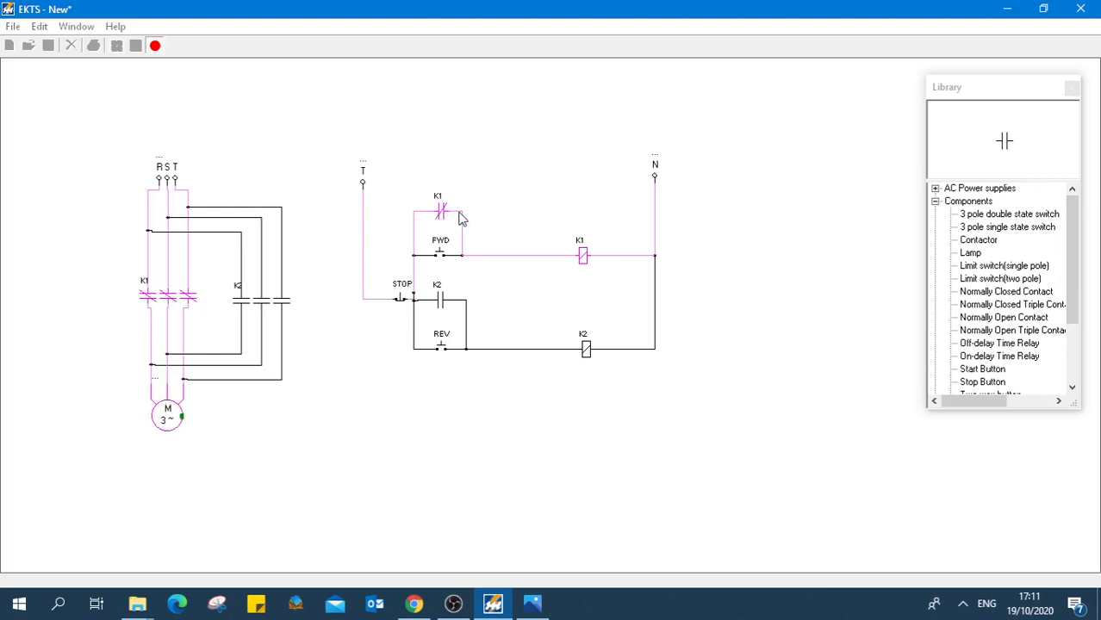
Halt the forward run with STOP, run the motor in reverse with REV, and halt it again with STOP
left_click_drag(459, 212, 462, 255)
left_click(399, 299)
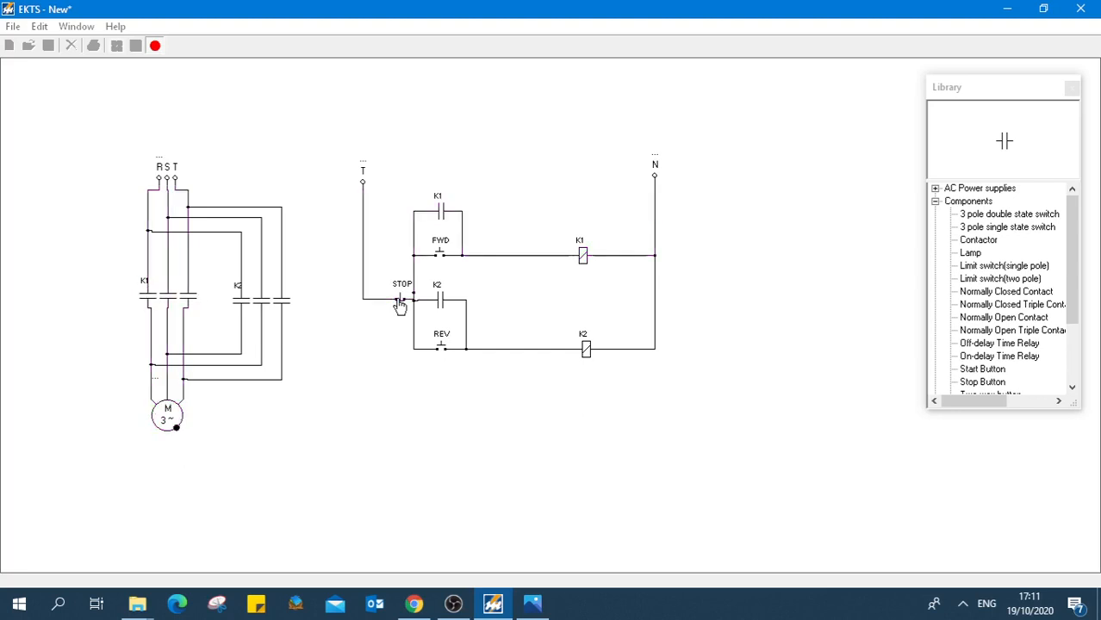
left_click(440, 349)
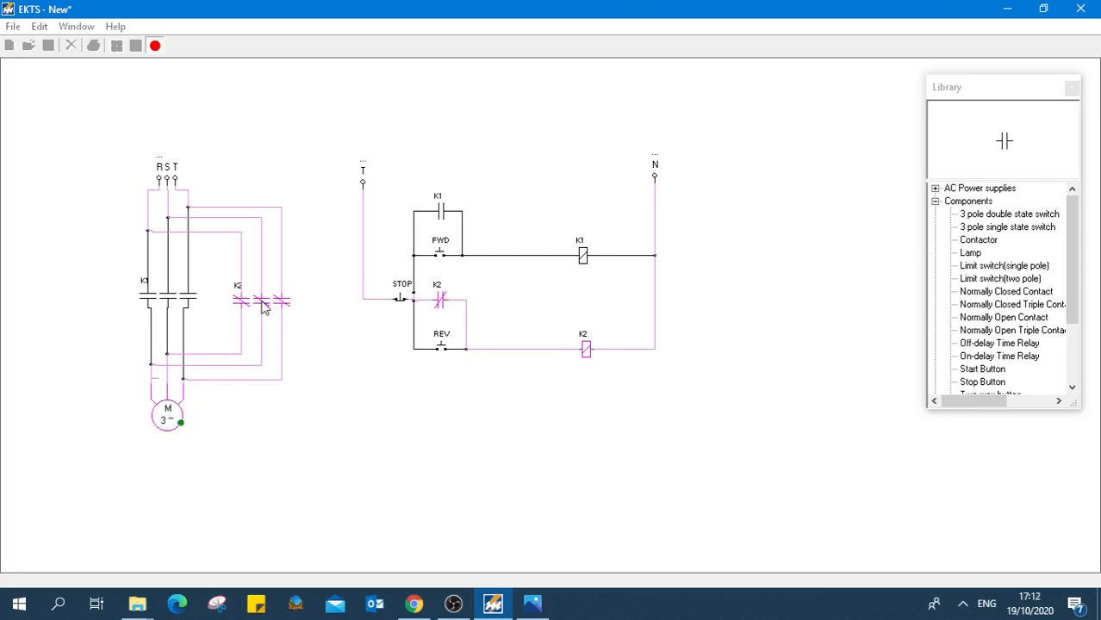
left_click(399, 303)
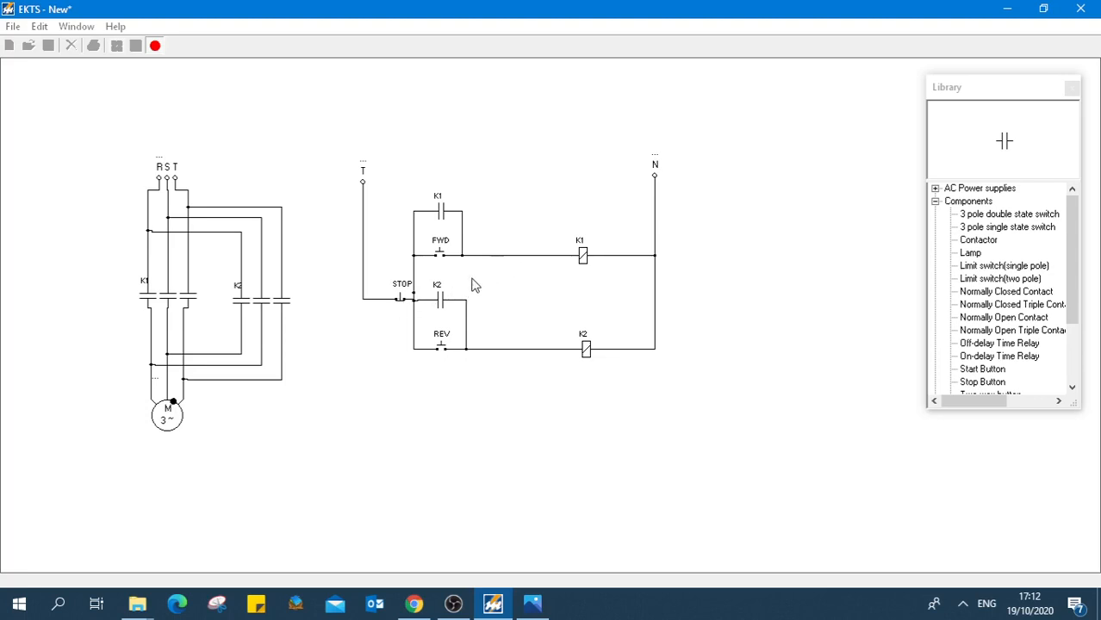
Run the motor with FWD, trigger REV without stopping first, and dismiss the resulting message
left_click(440, 255)
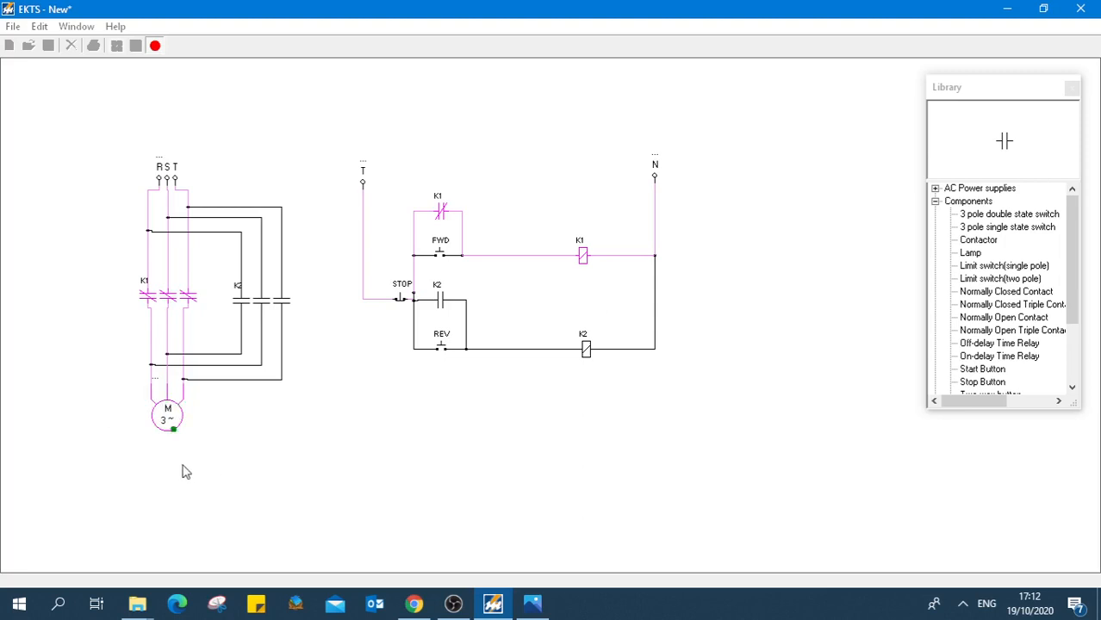
left_click(442, 348)
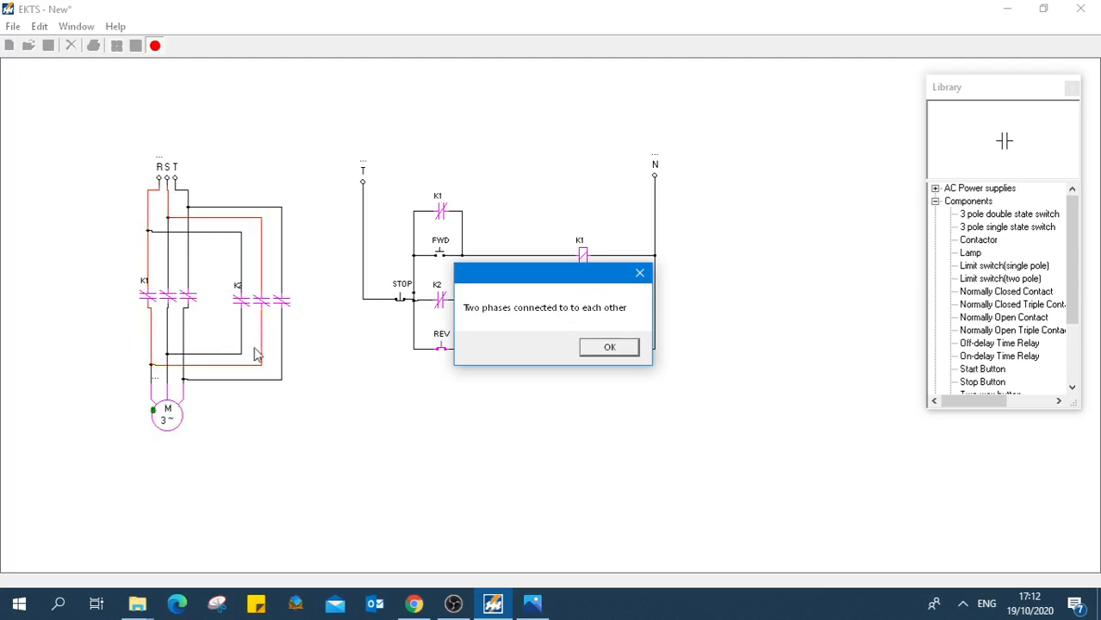
left_click(609, 348)
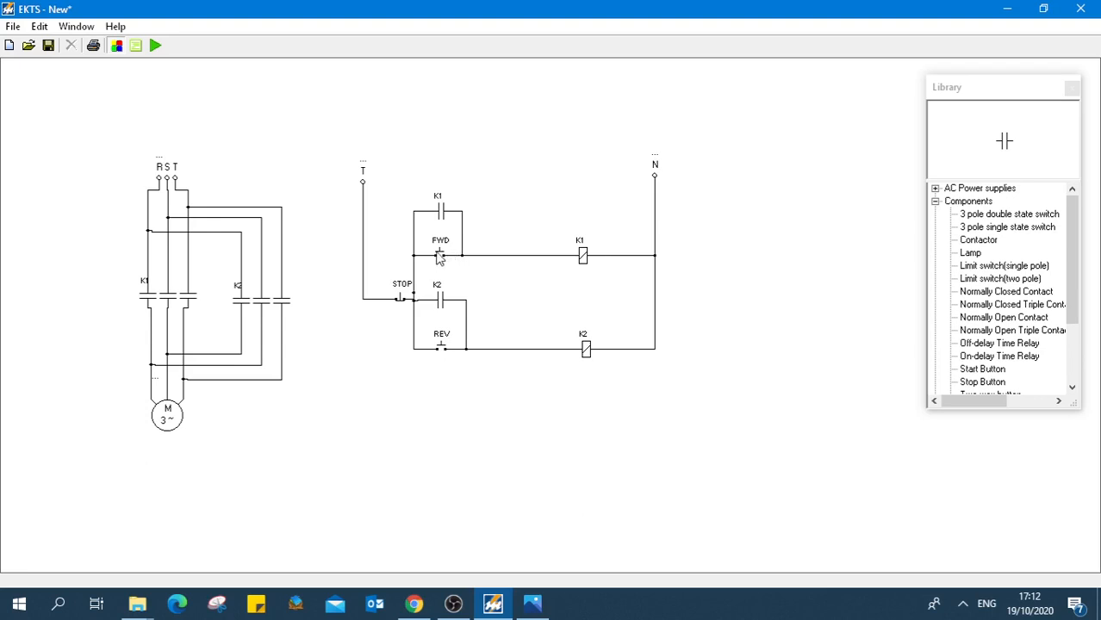
Restart the simulation, run the motor with FWD, and end the simulation
left_click(156, 46)
left_click(440, 255)
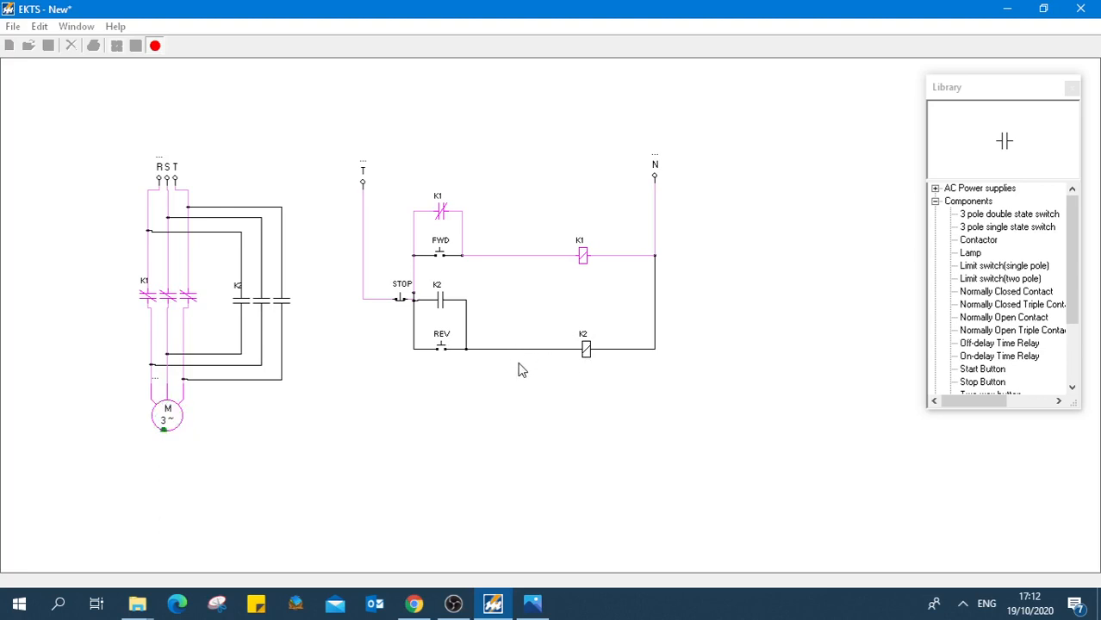
left_click(155, 47)
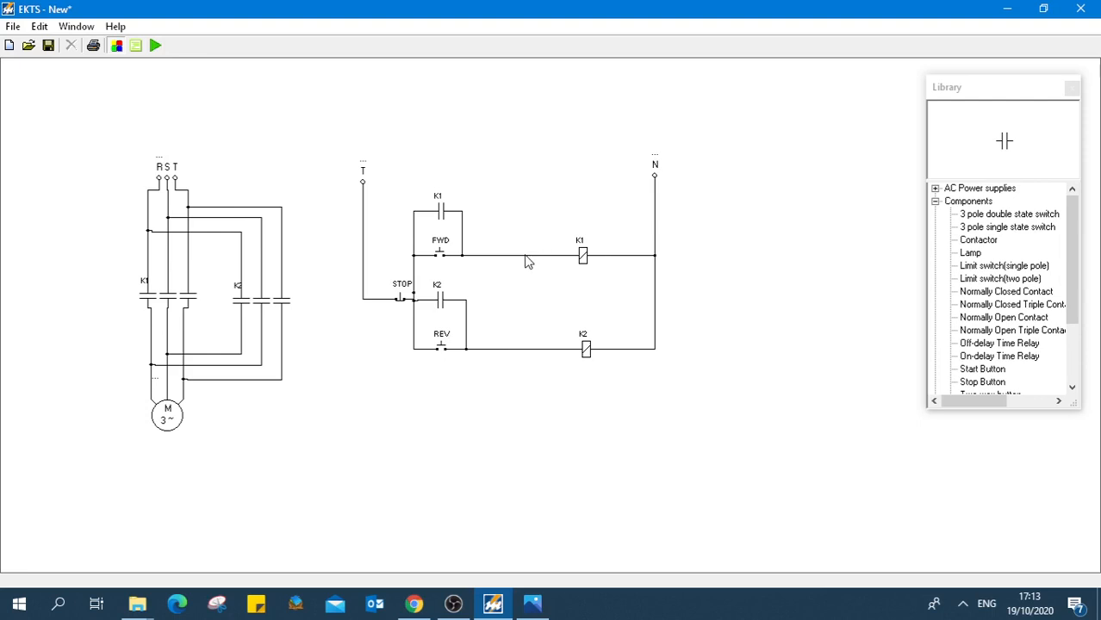
Delete the wire between FWD and coil K1 and the wire between REV and coil K2
key("Delete")
left_click(526, 350)
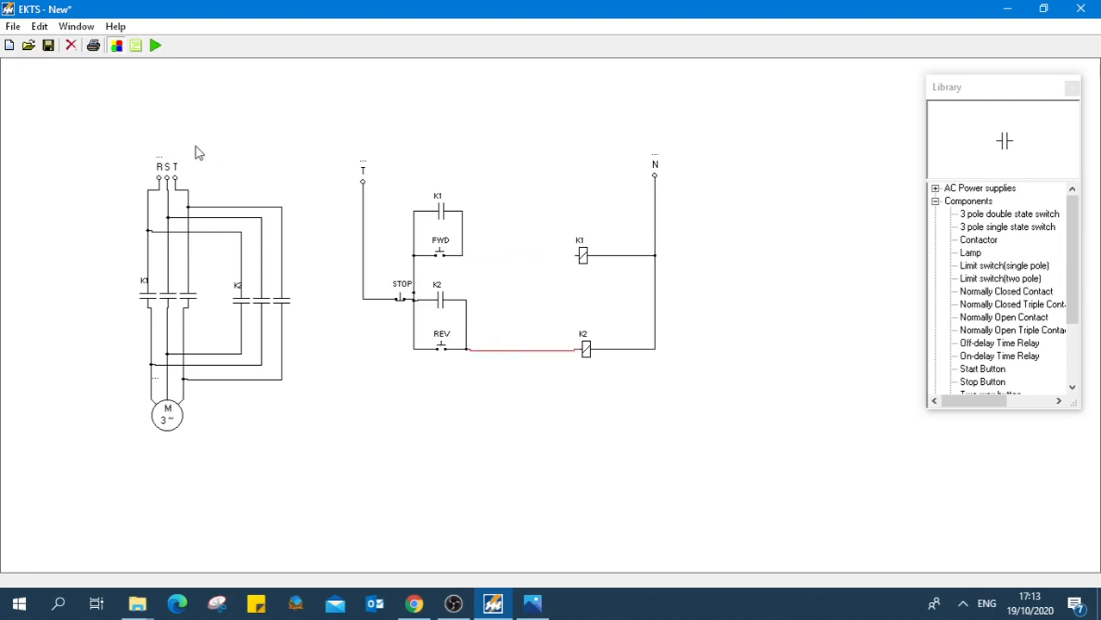
left_click(72, 47)
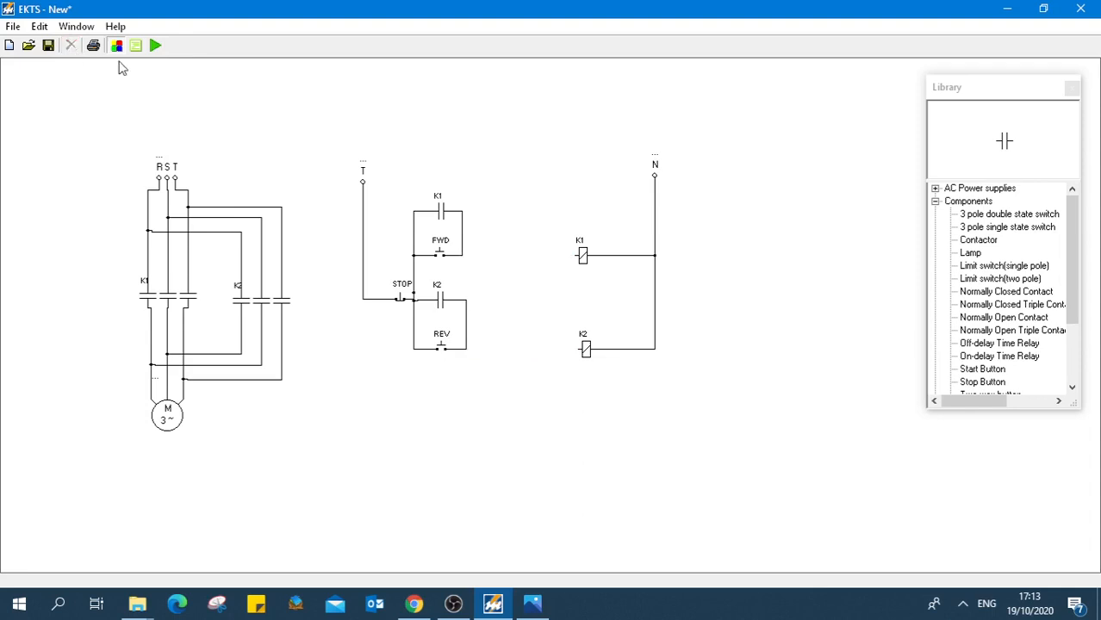
Insert a normally closed contact wired in series between FWD and coil K1, and another between REV and coil K2
left_click(995, 293)
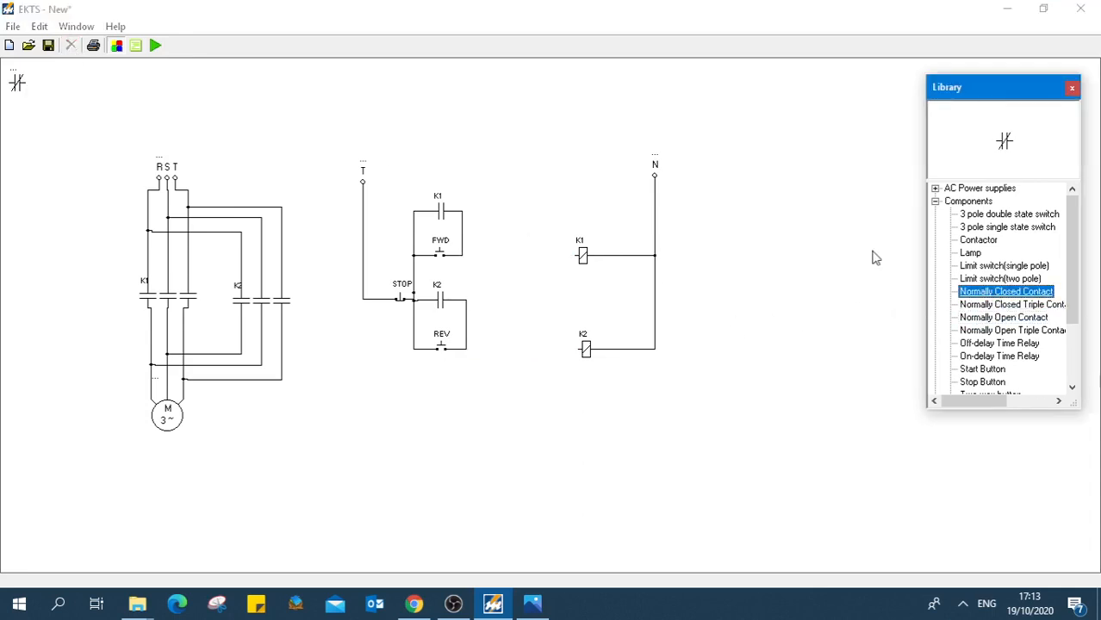
left_click(17, 81)
left_click_drag(17, 82, 520, 256)
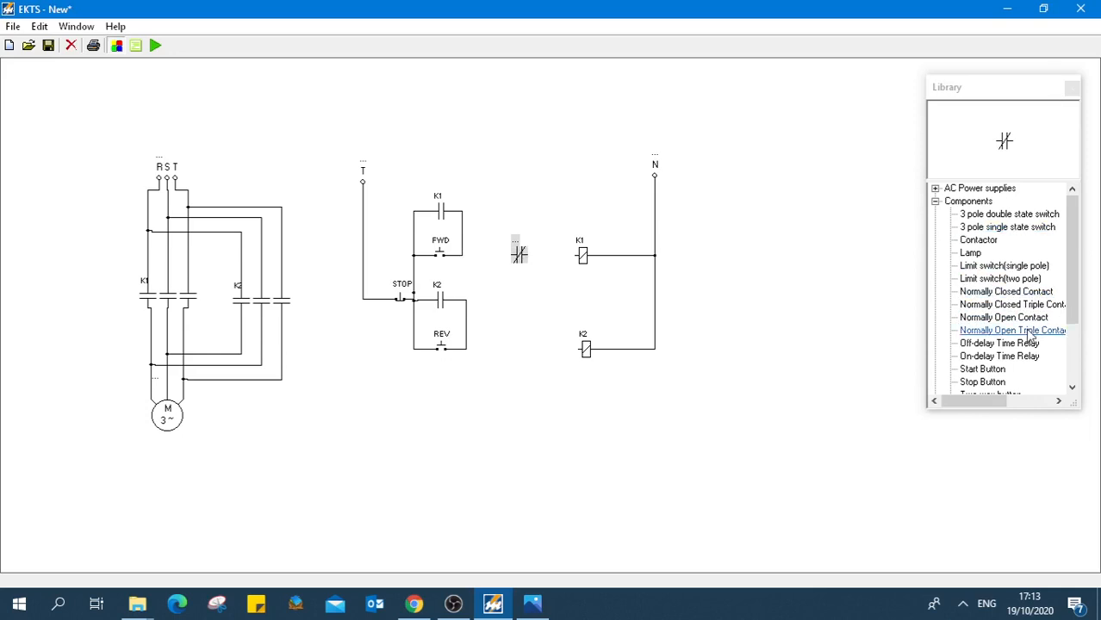
left_click(1016, 292)
double_click(1016, 292)
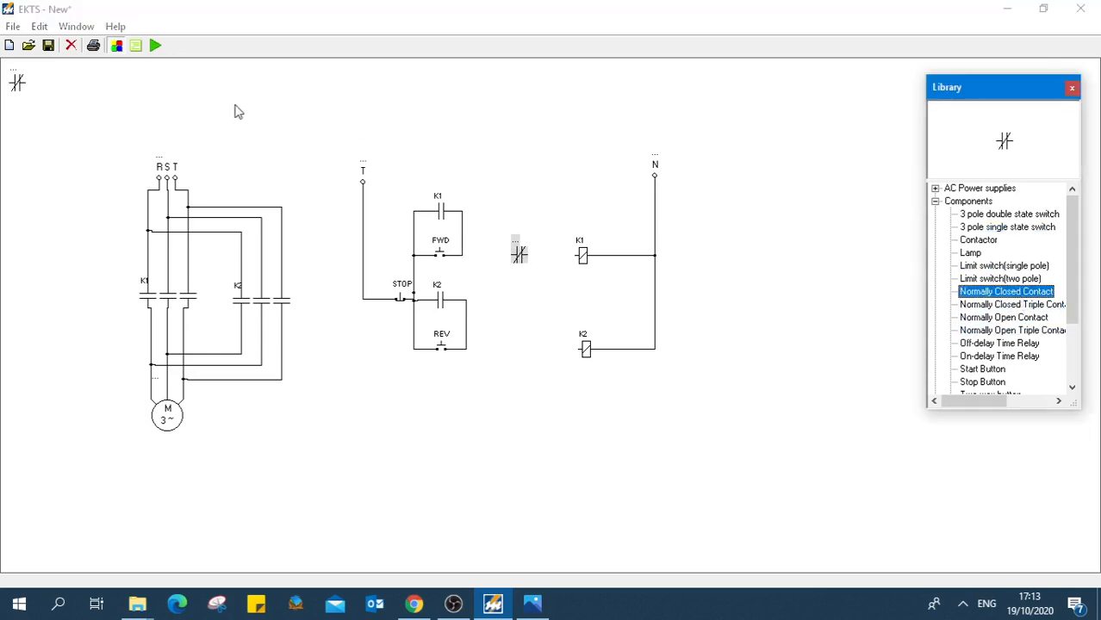
left_click_drag(18, 81, 466, 346)
left_click(498, 388)
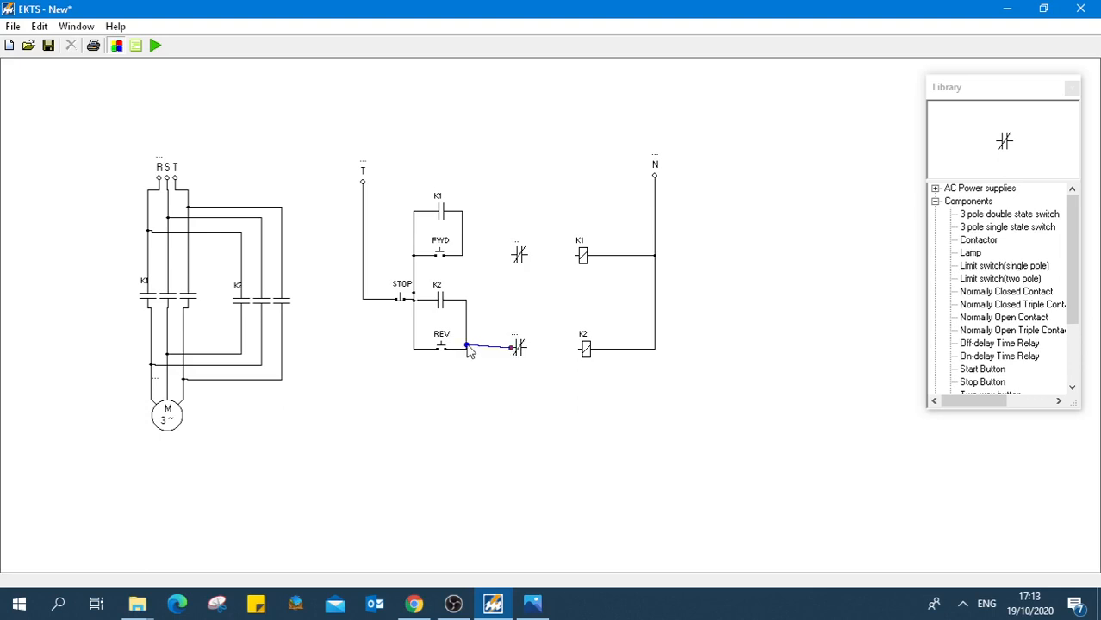
mouse_move(526, 347)
left_mouse_down()
mouse_move(579, 360)
mouse_move(575, 349)
left_mouse_up()
mouse_move(528, 257)
left_mouse_down()
mouse_move(576, 256)
mouse_move(463, 252)
left_mouse_up()
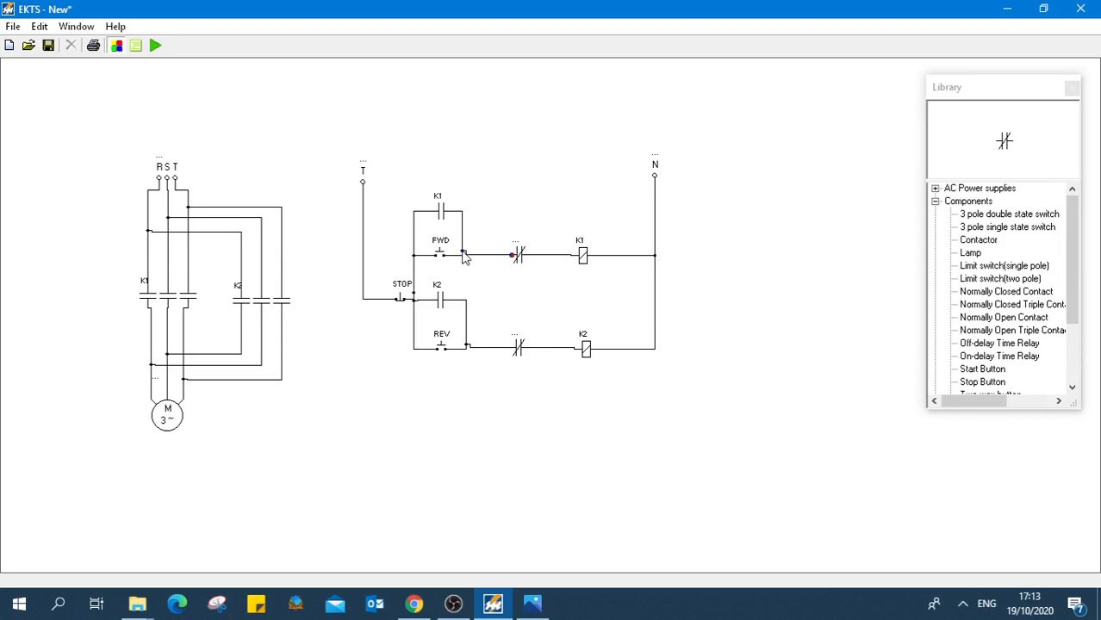
Assign the normally closed contact before coil K1 to contactor K2, and the one before coil K2 to contactor K1
double_click(517, 242)
left_click(546, 243)
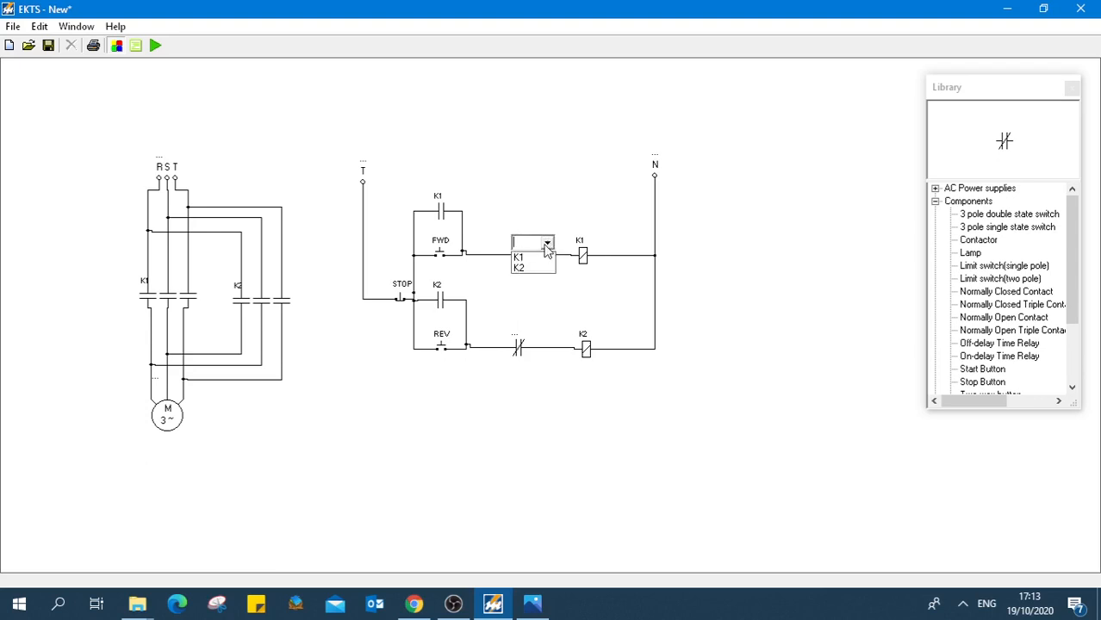
left_click(521, 268)
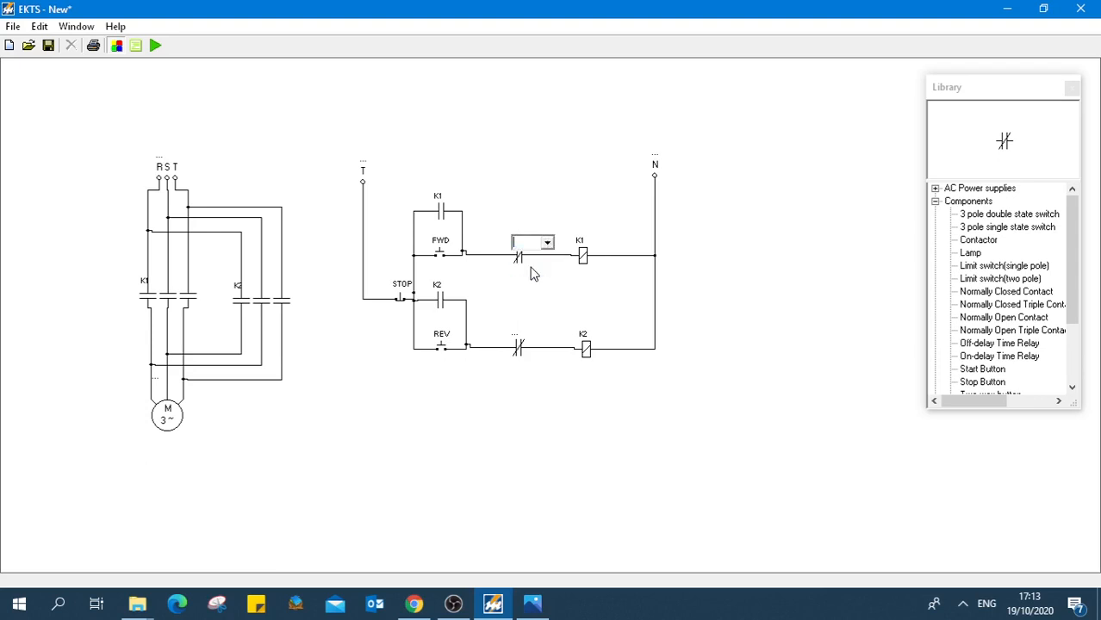
double_click(515, 335)
left_click(547, 336)
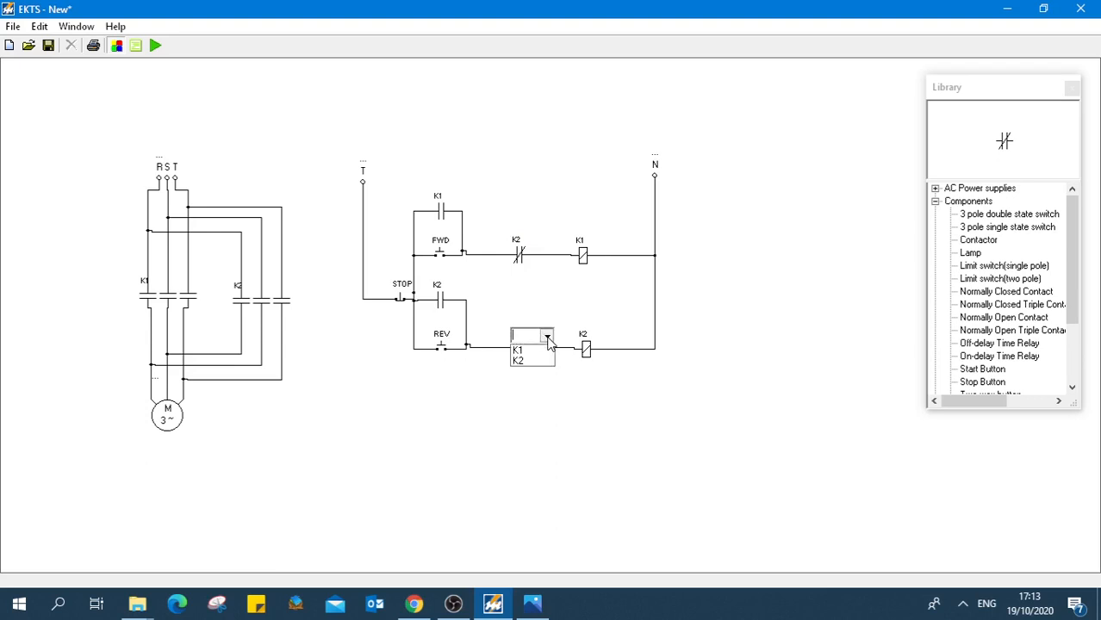
left_click(527, 355)
left_click(545, 407)
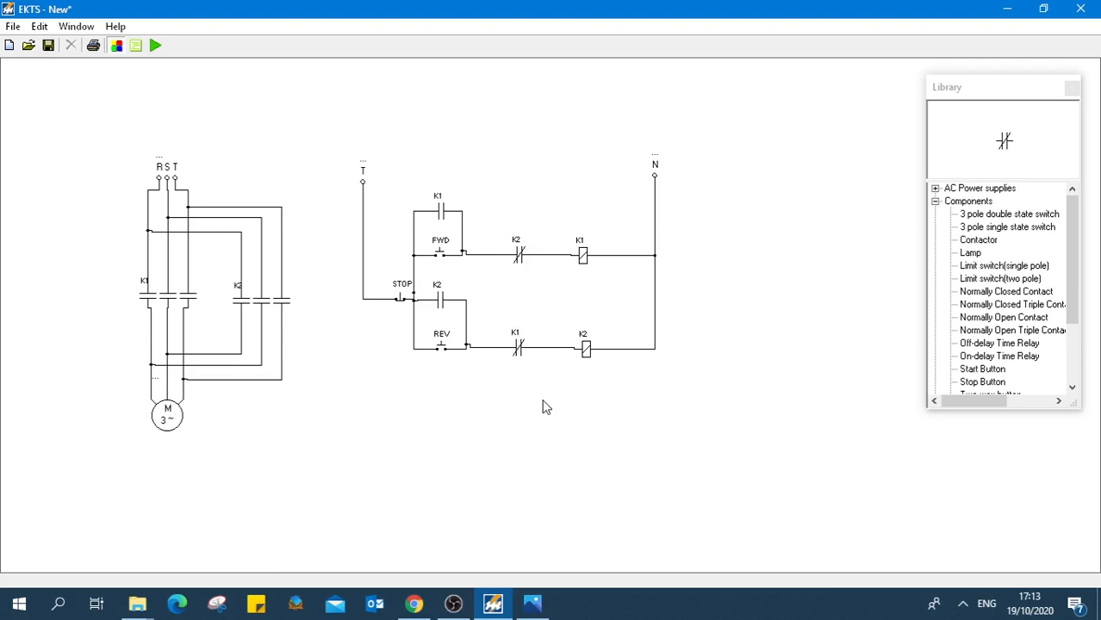
Start the simulation, run the motor with FWD, try REV while it runs, and halt it with STOP
left_click(156, 49)
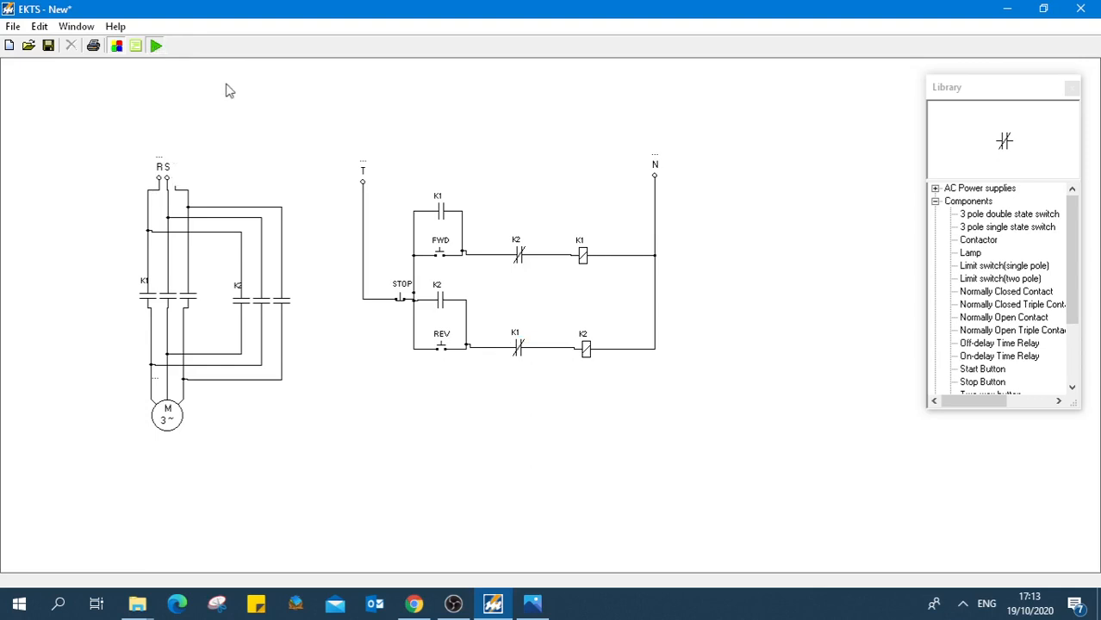
left_click(441, 256)
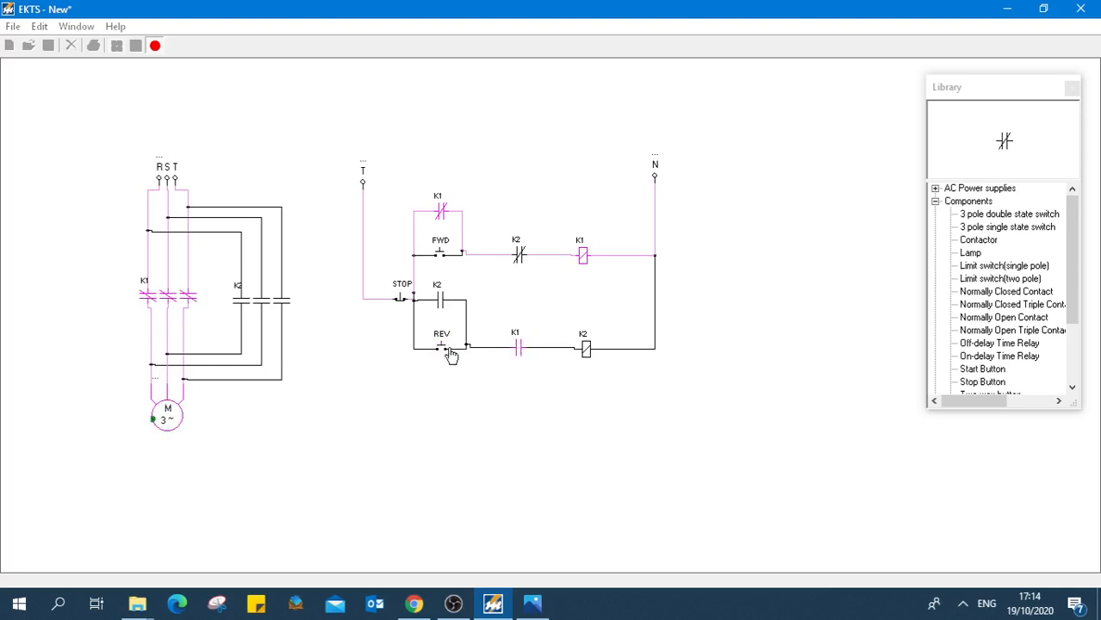
left_click_drag(441, 347, 497, 348)
left_click_drag(504, 360, 505, 359)
left_click(398, 301)
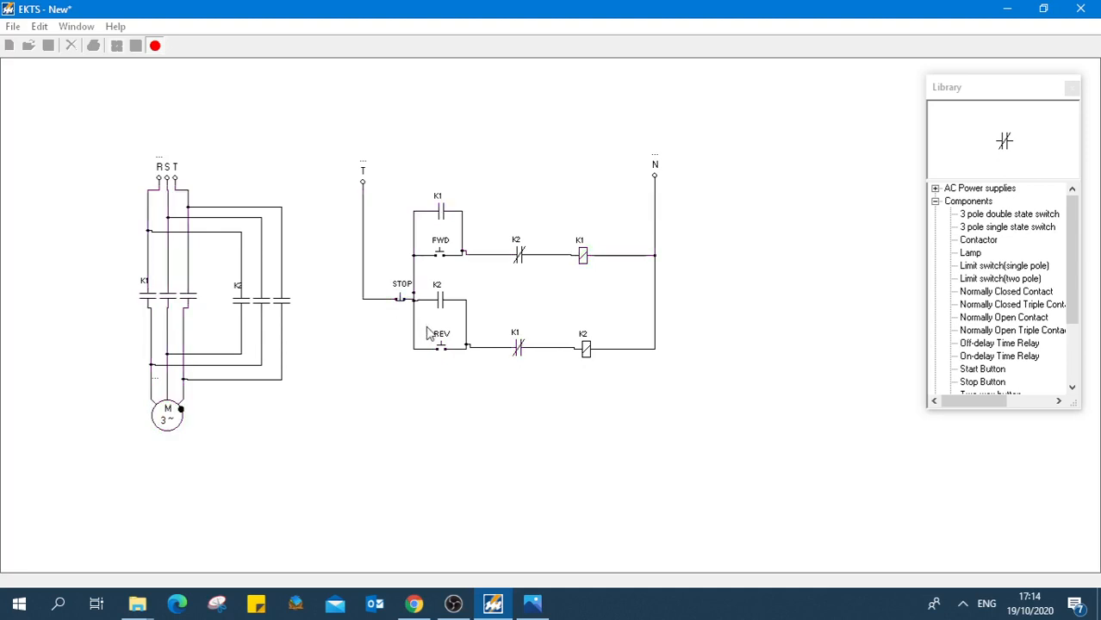
Run the motor in reverse with REV, halt it with STOP, and end the simulation
left_click(440, 348)
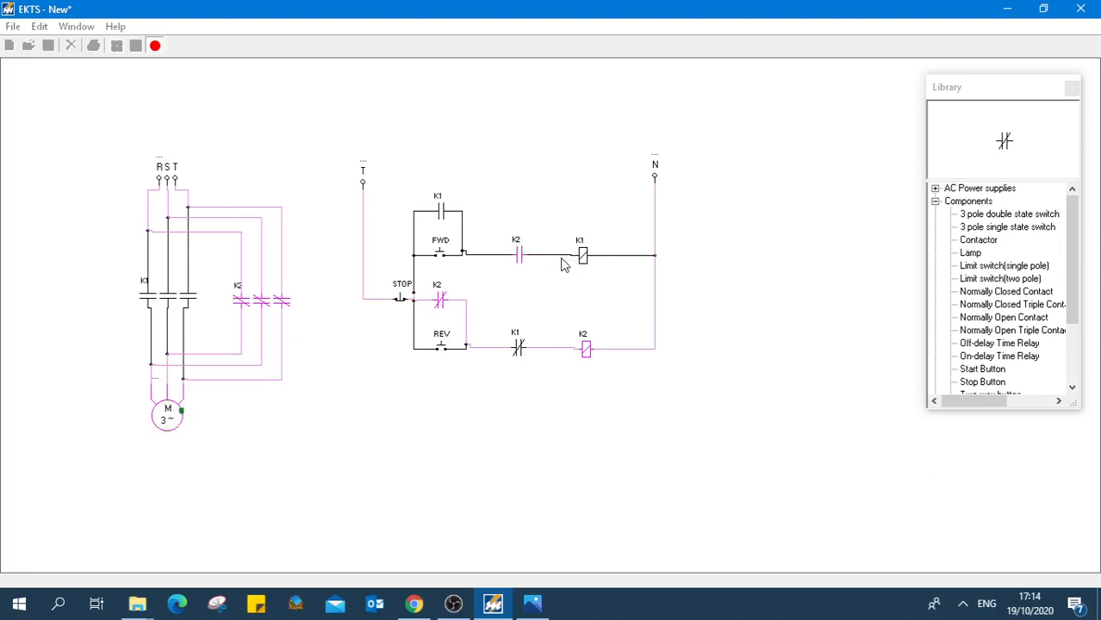
left_click(402, 302)
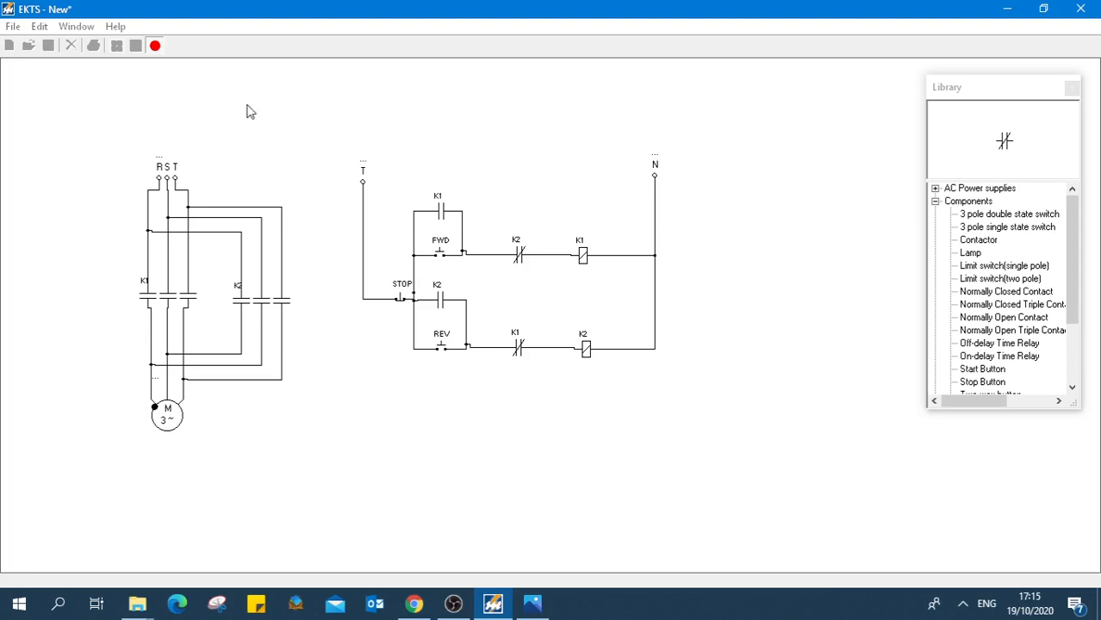
left_click(156, 47)
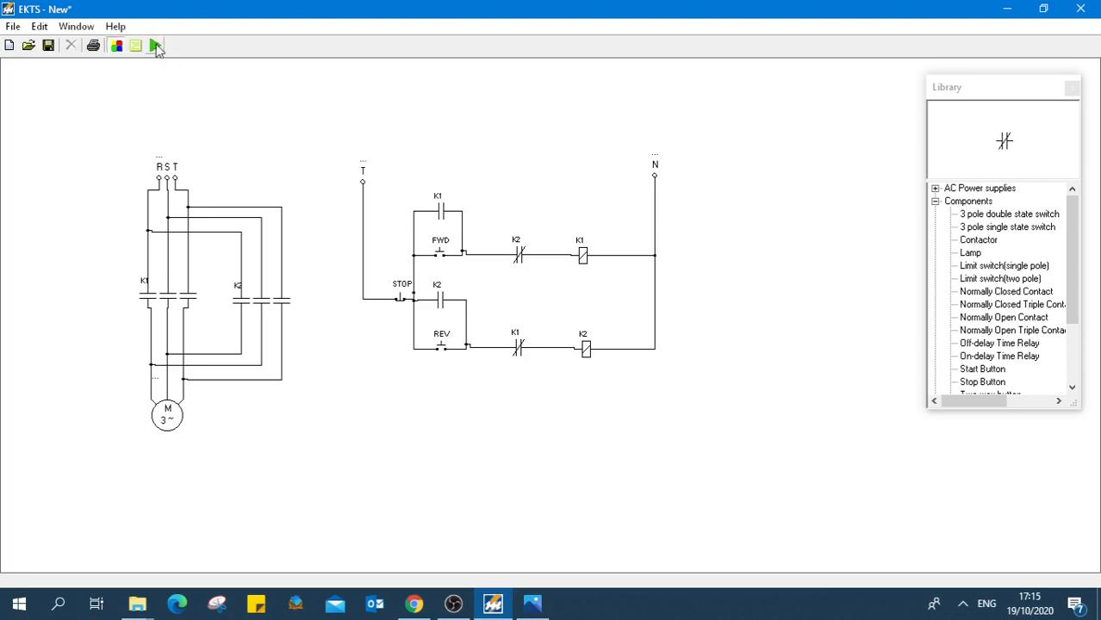
left_click(453, 603)
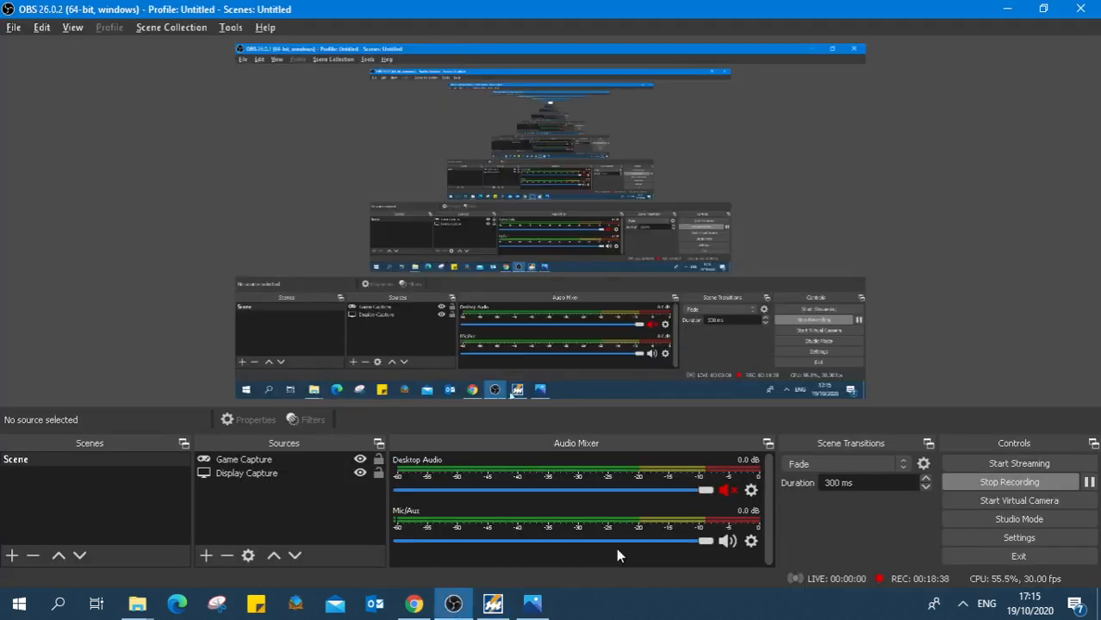